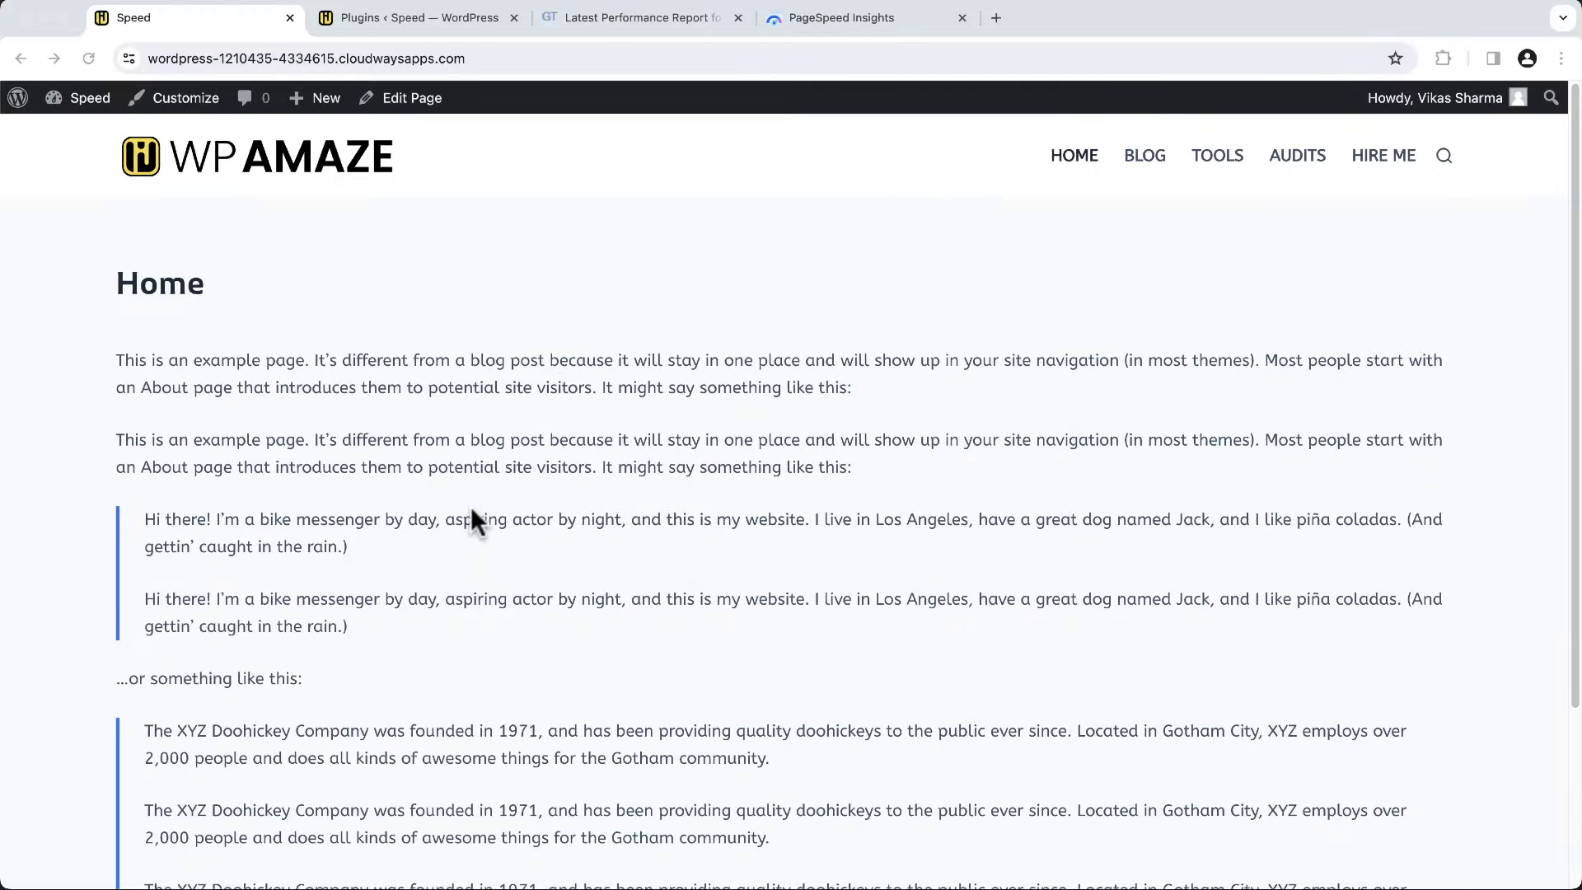
# Filter the GTmetrix 87% report's waterfall to fonts: two fonts.gstatic.com requests totalling 37.2KB
pyautogui.click(665, 18)
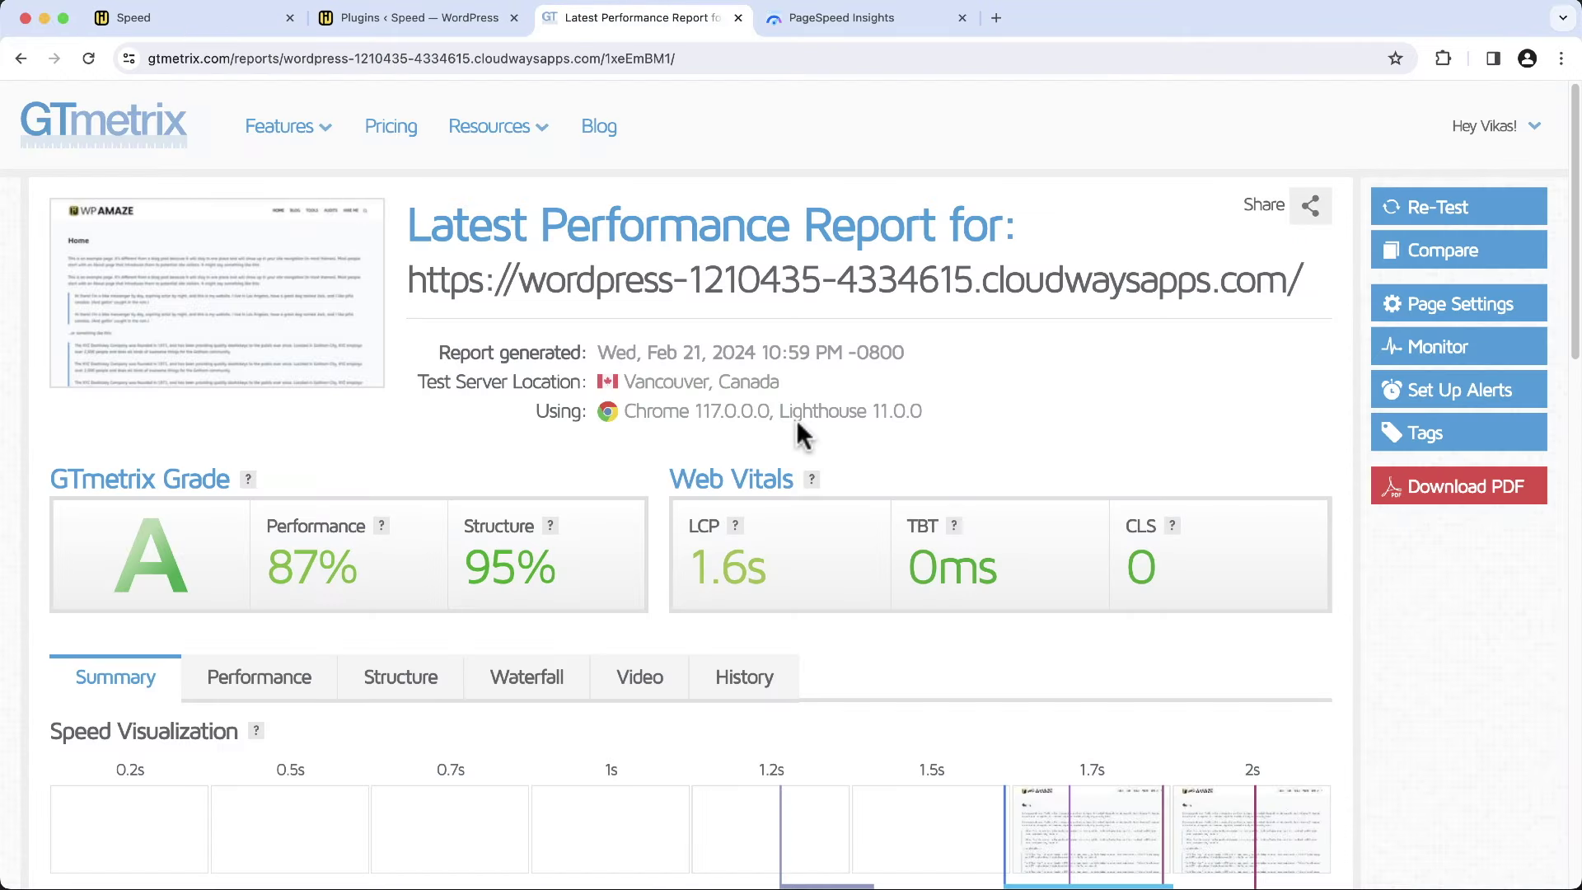
pyautogui.scroll(-4, 803, 429)
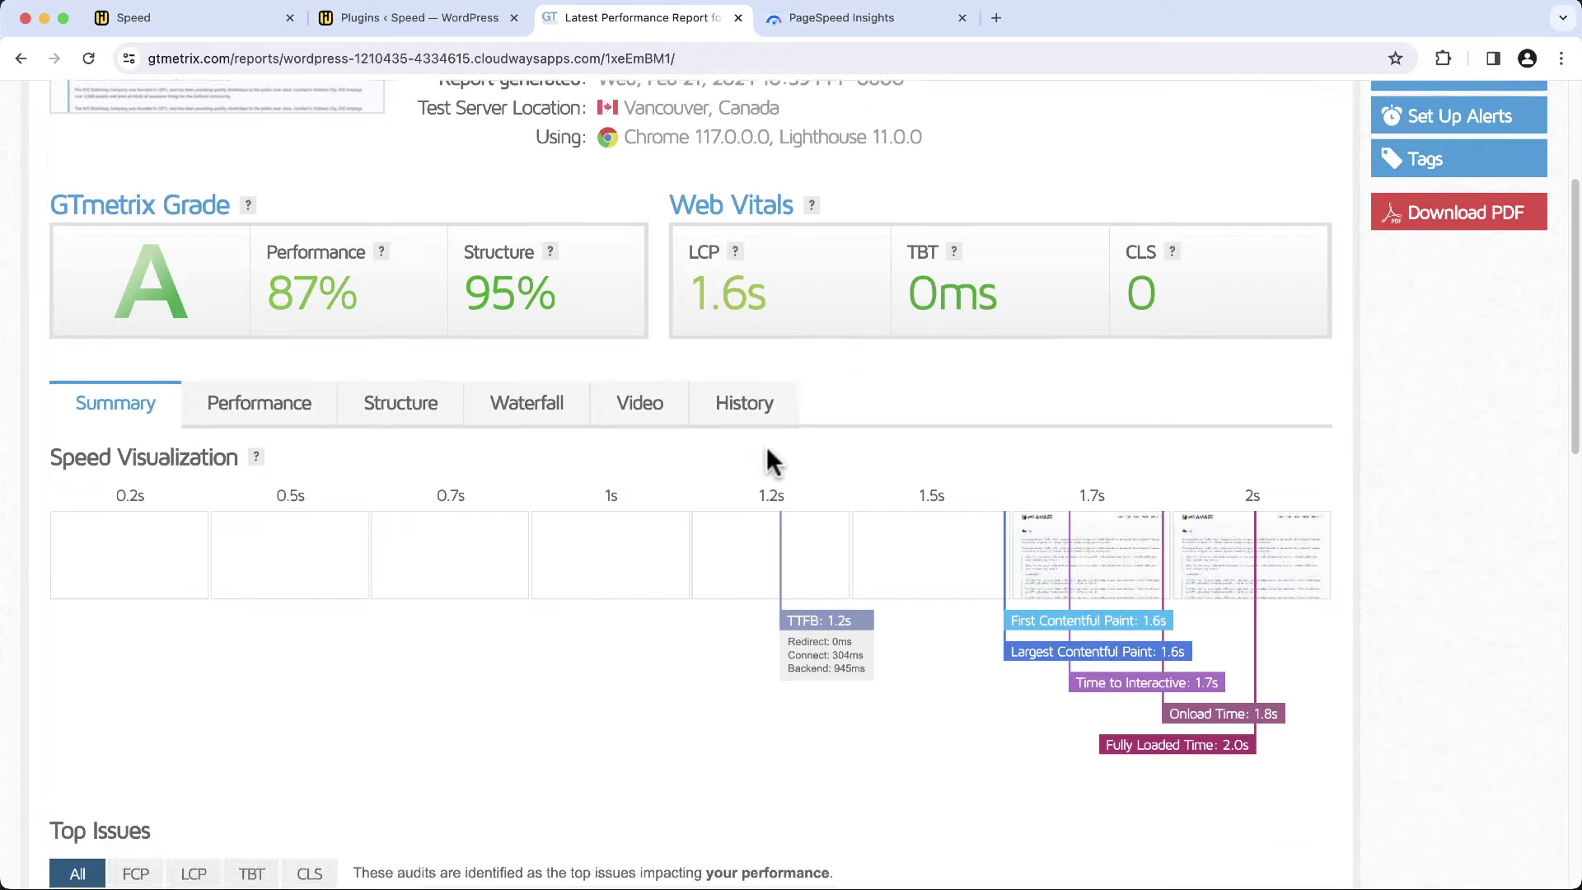
pyautogui.click(527, 397)
pyautogui.scroll(-2, 669, 407)
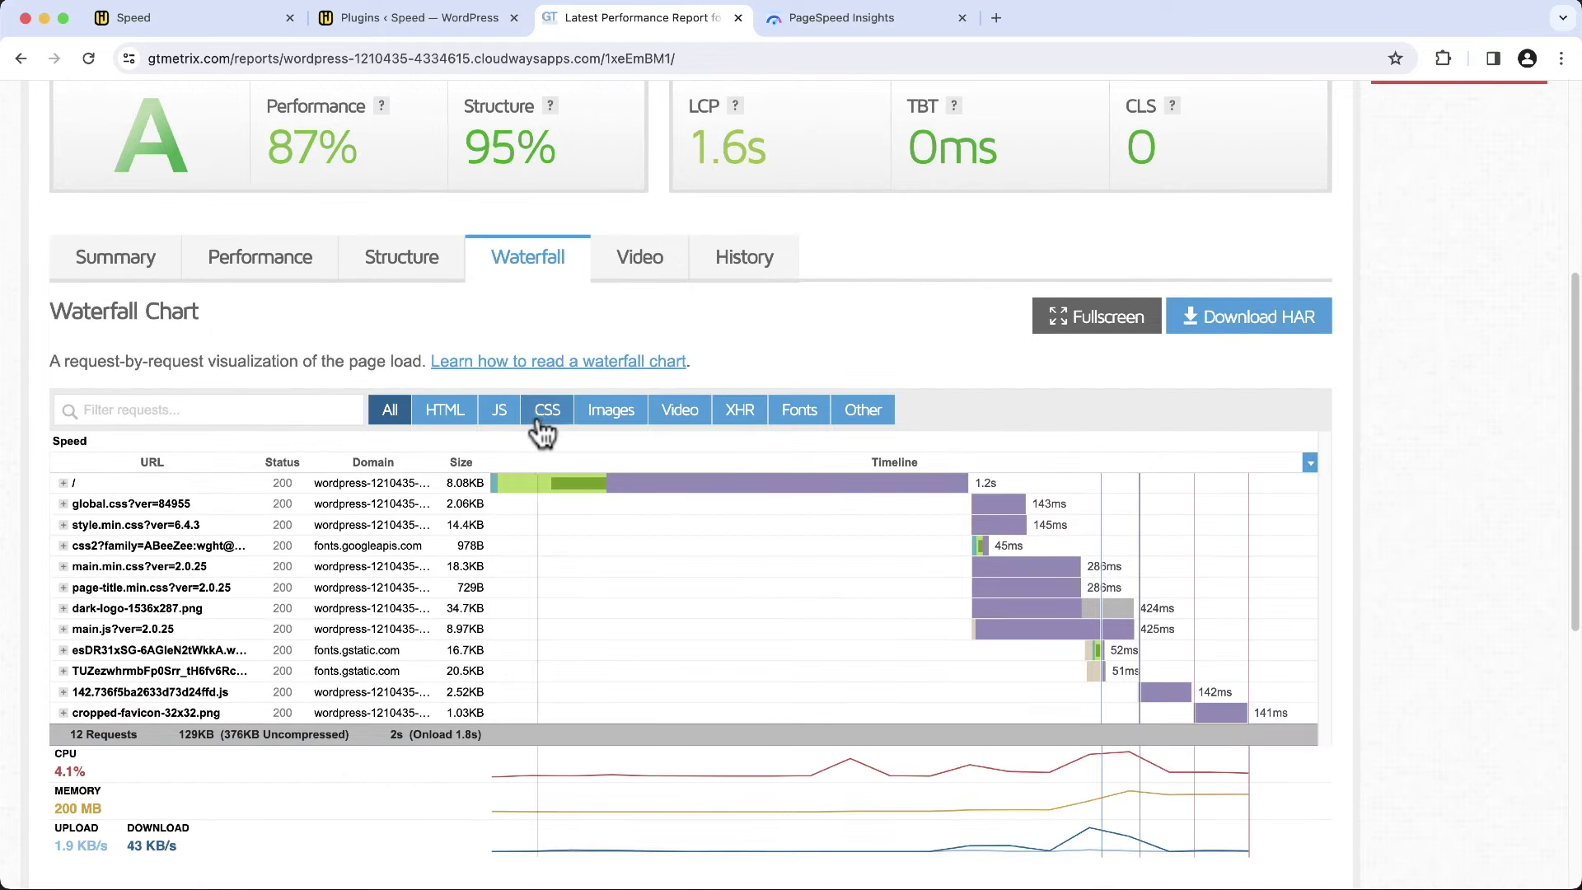
pyautogui.click(546, 413)
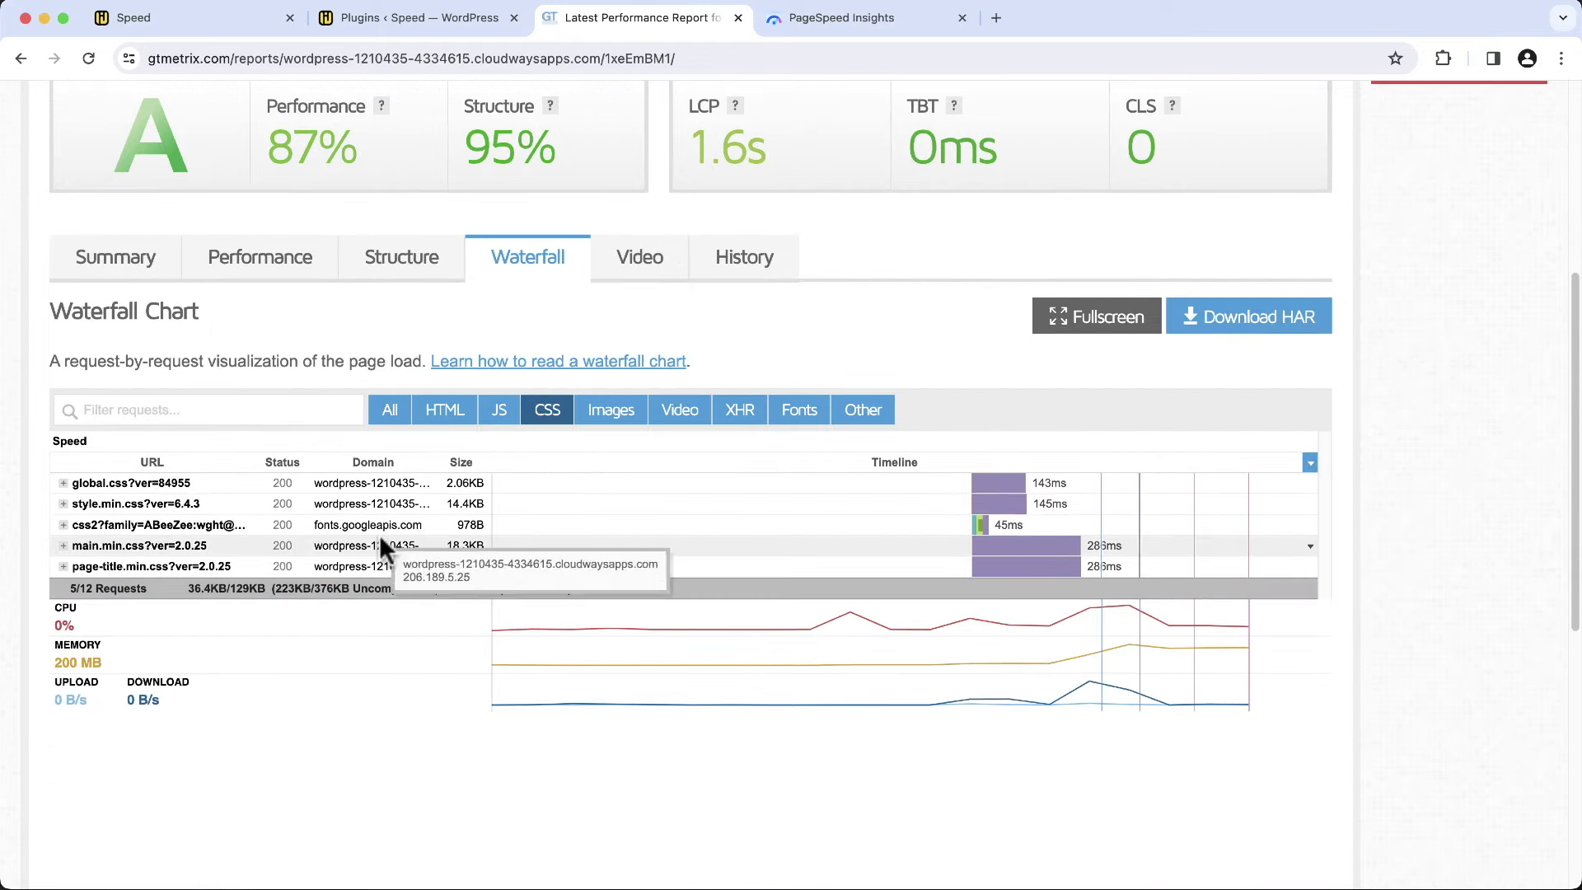
pyautogui.moveTo(454, 525)
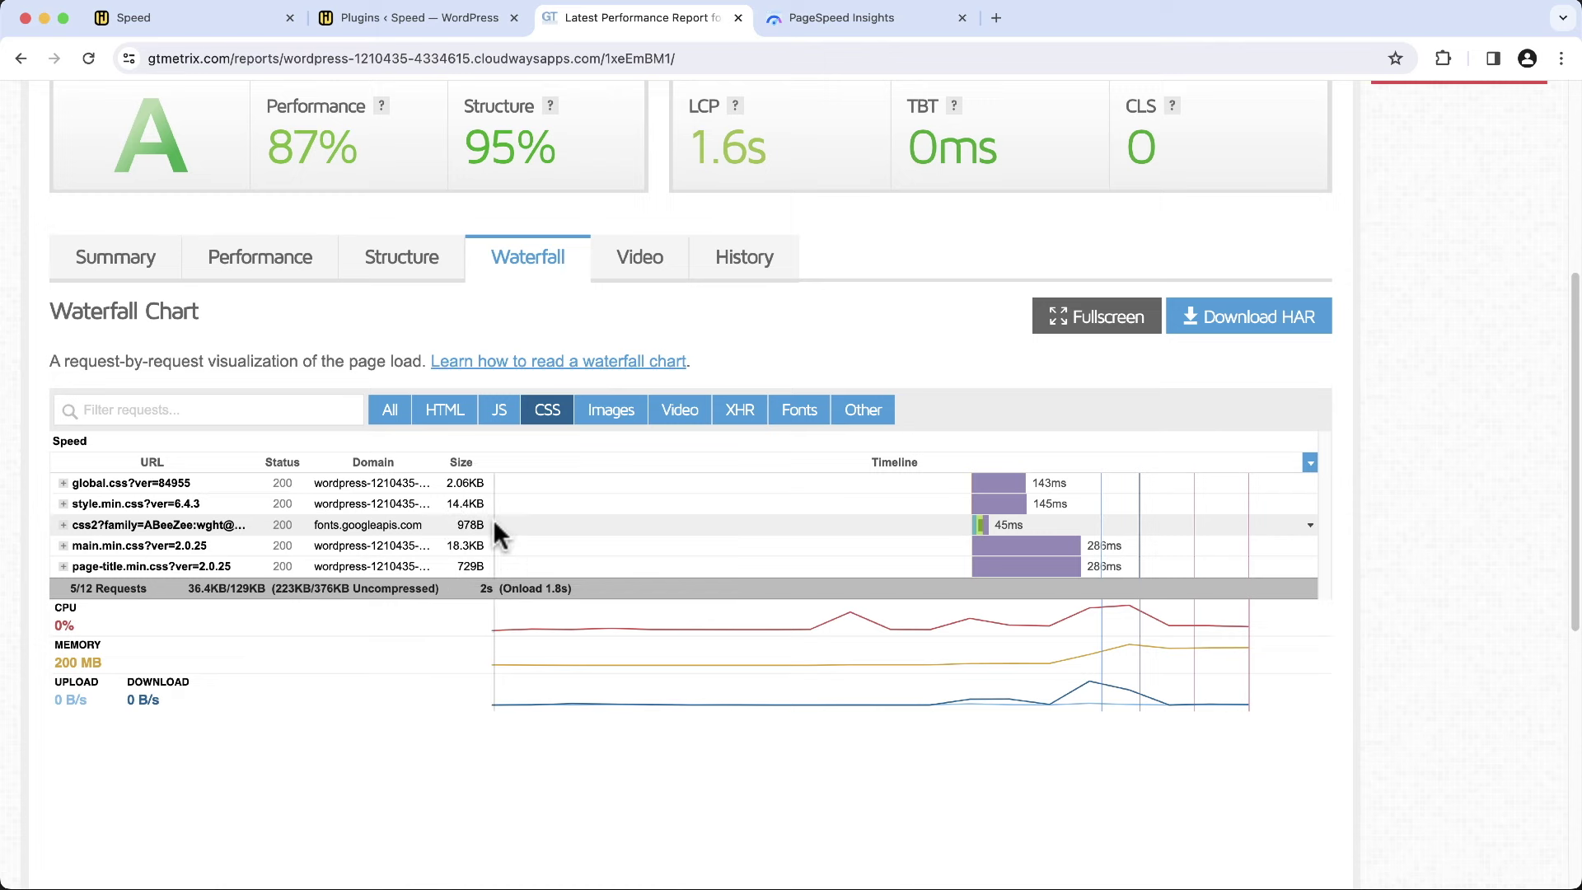
pyautogui.click(547, 411)
pyautogui.click(800, 412)
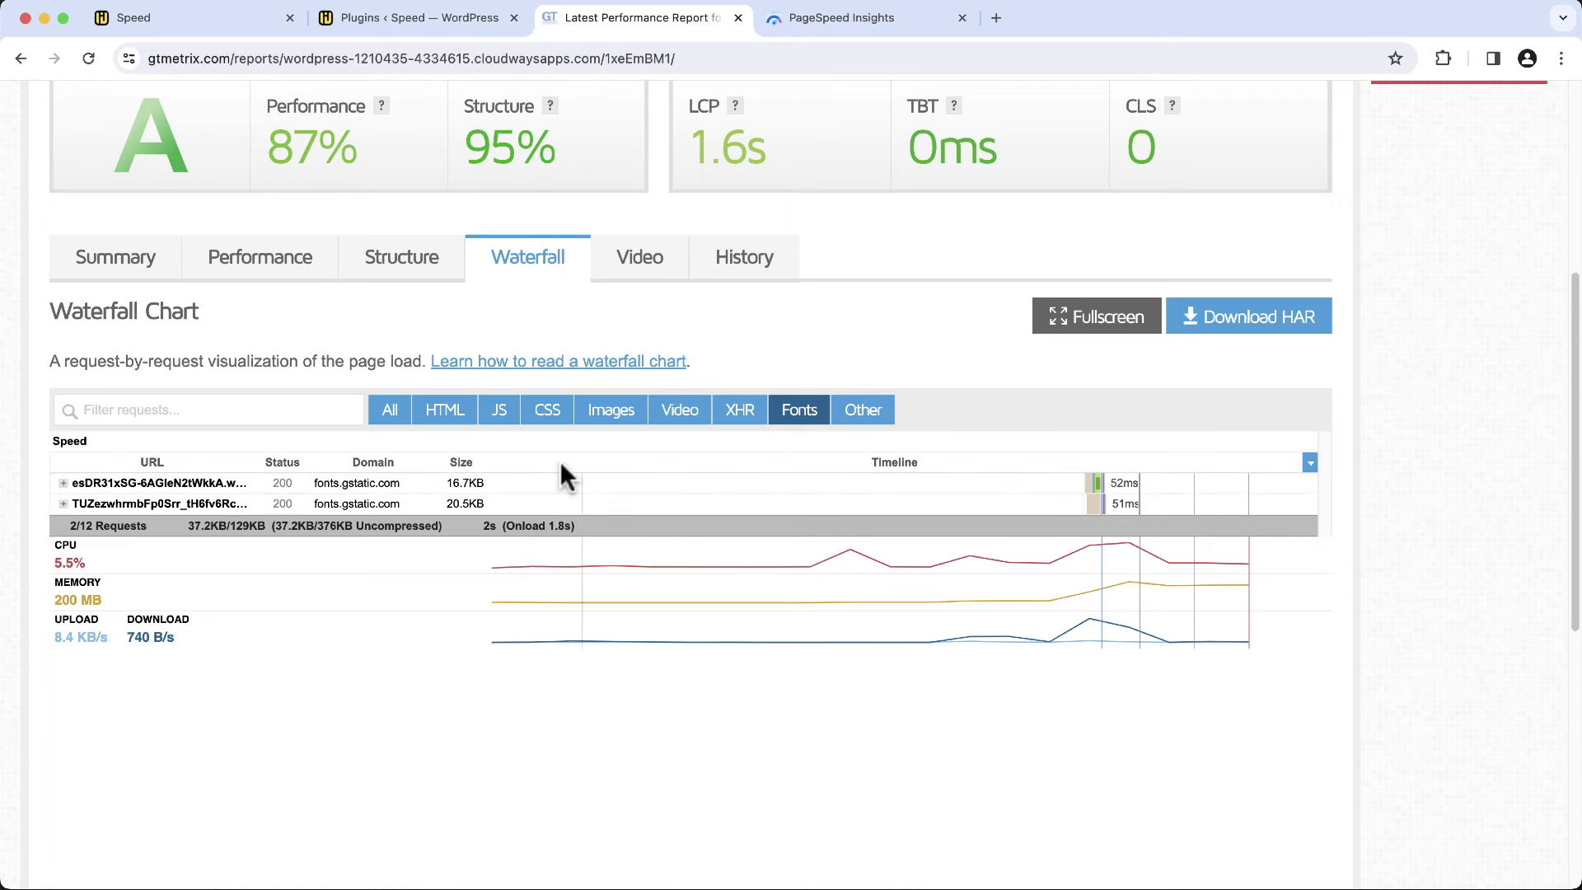
# Show the mobile report (Performance 87) down to Diagnostics, led by render-blocking resources at 1,590 ms
pyautogui.click(857, 22)
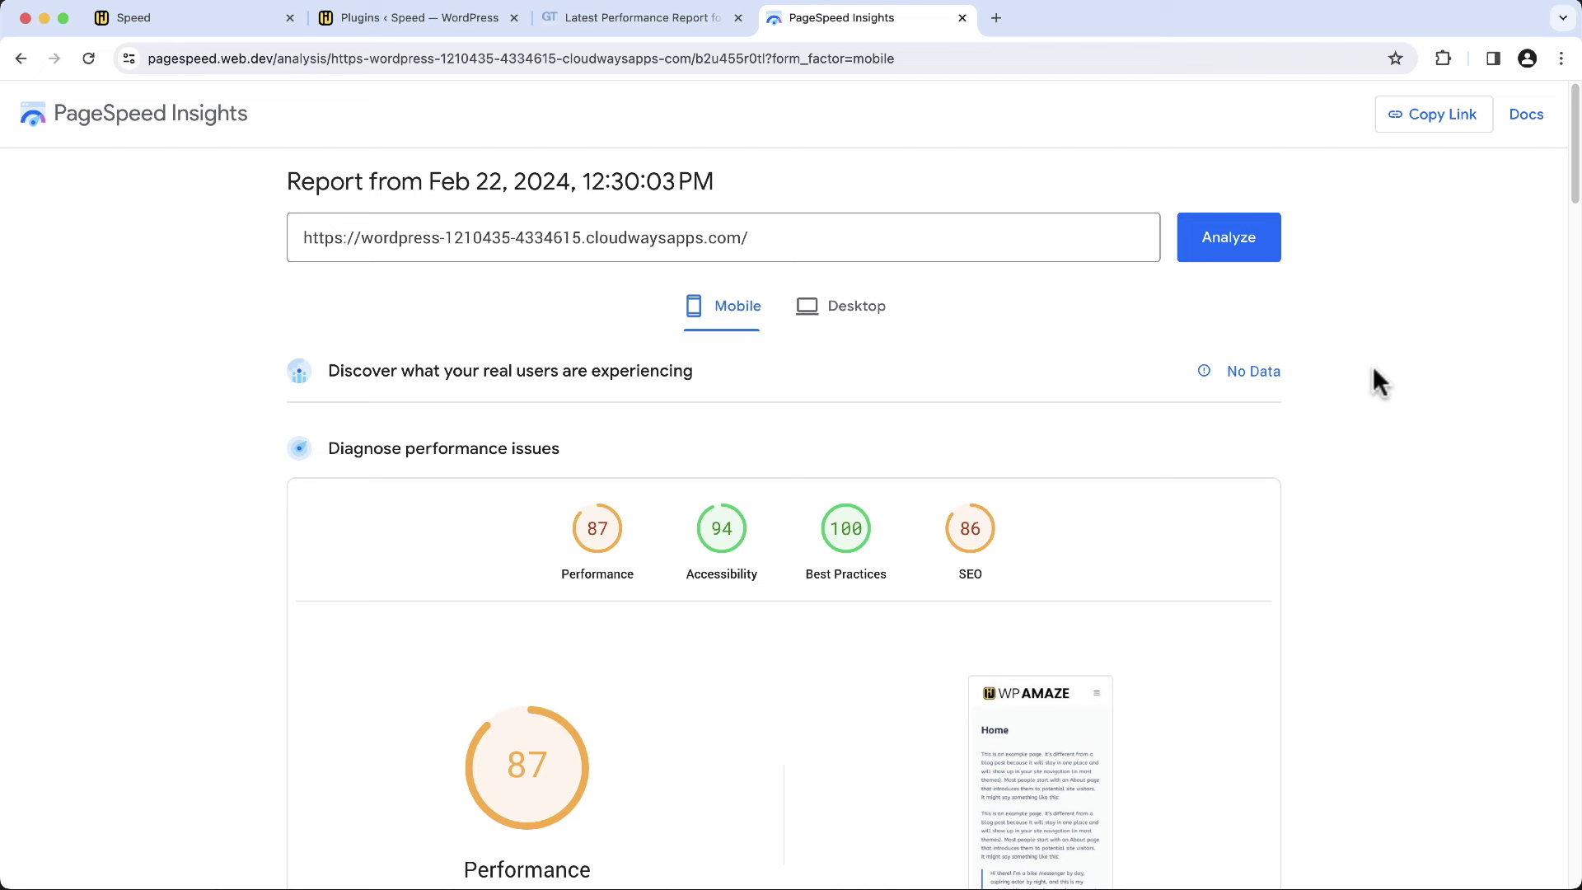
pyautogui.scroll(-3, 1452, 383)
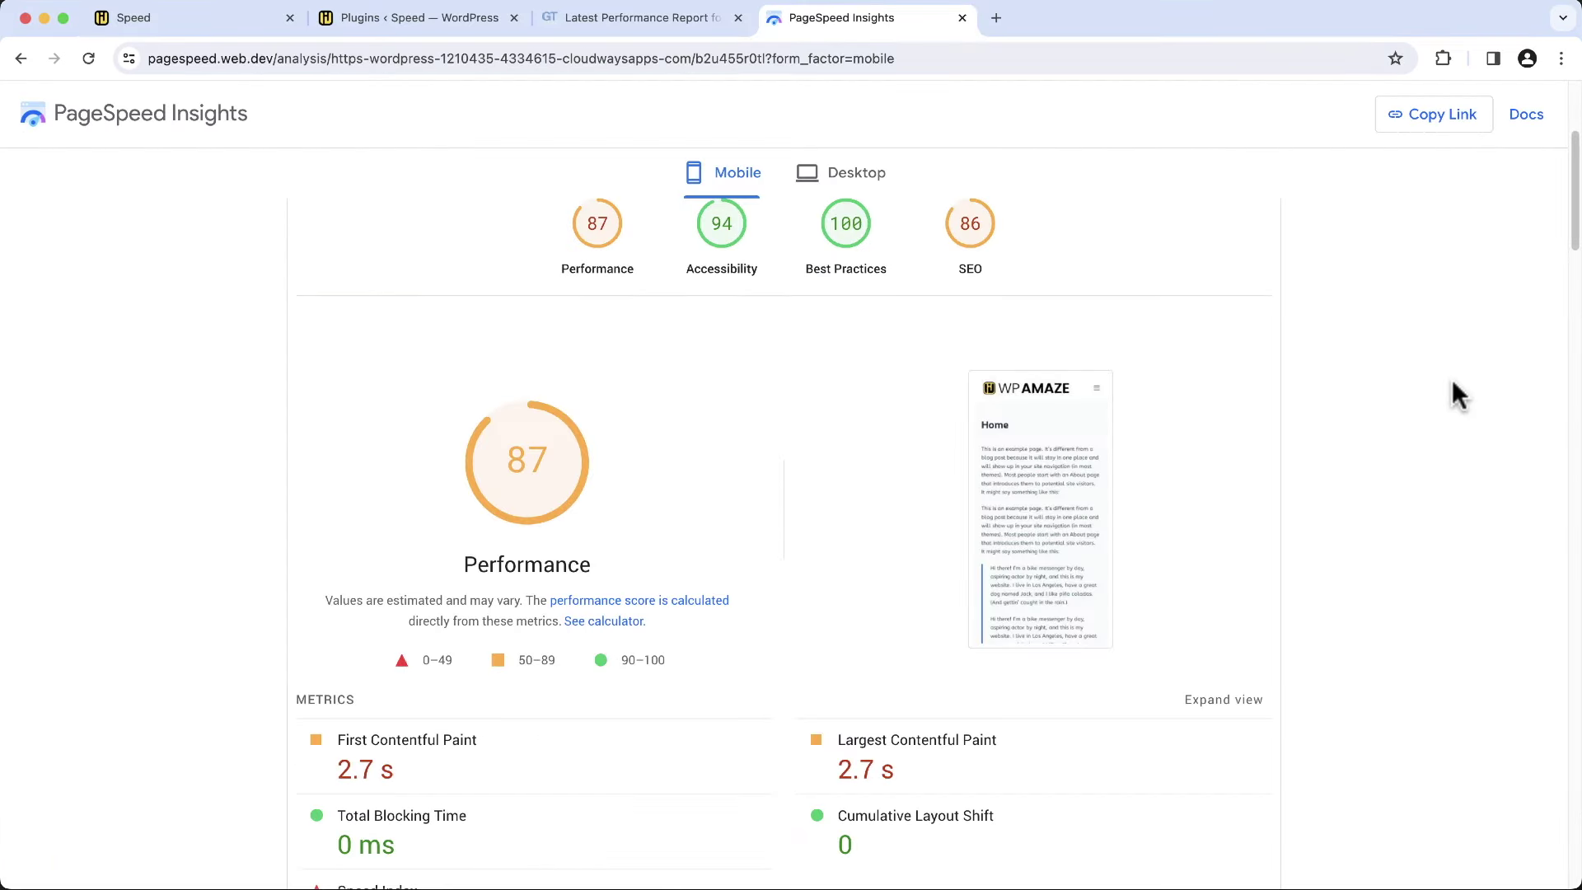
pyautogui.scroll(-10, 1451, 379)
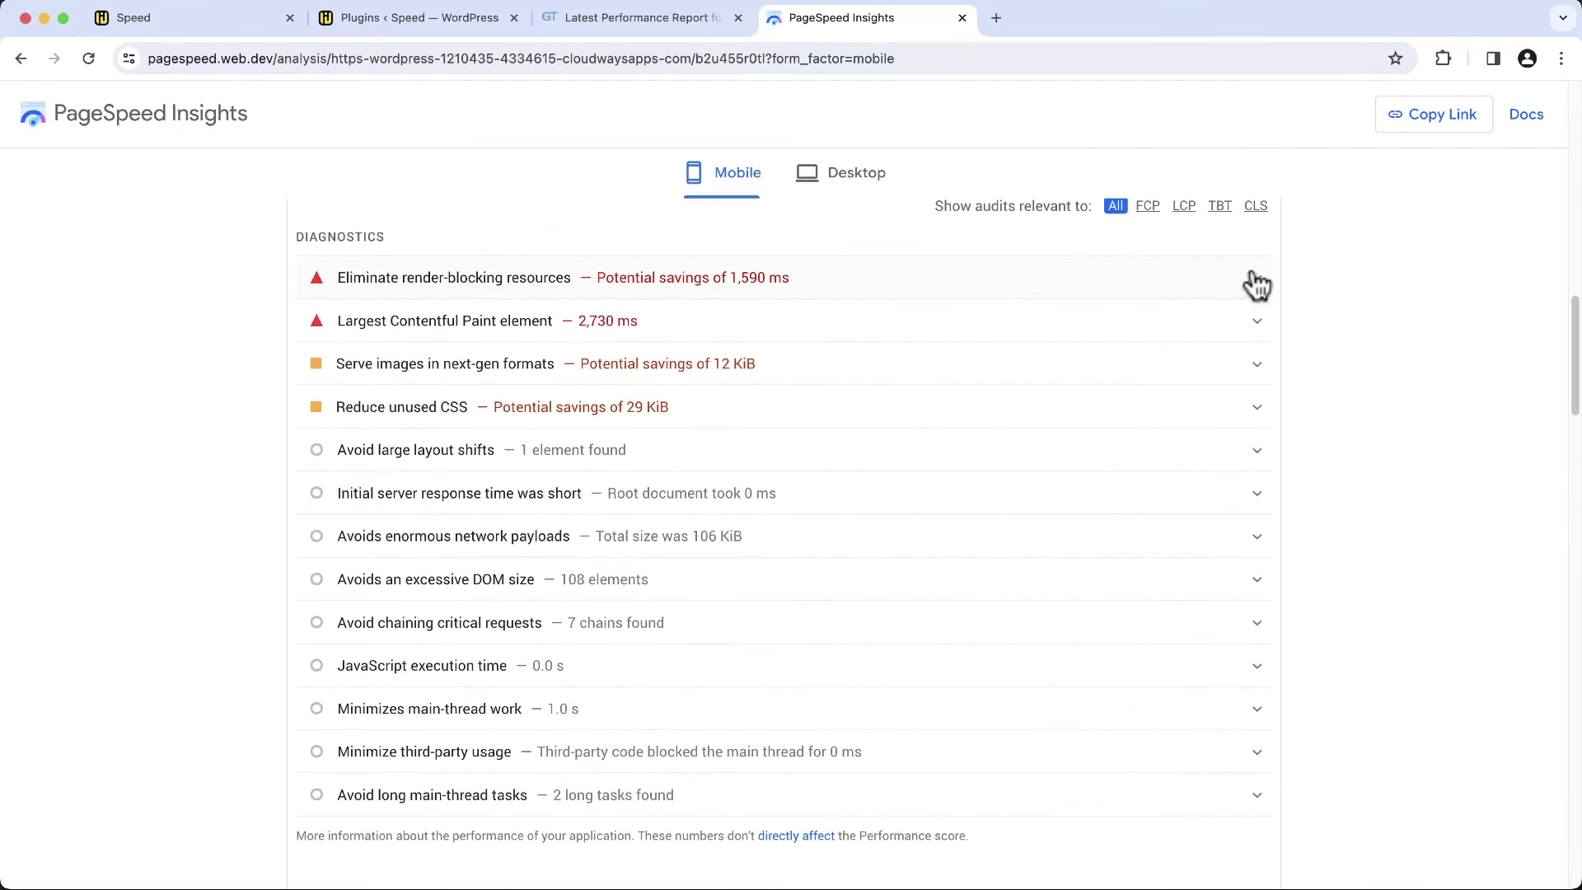
# Review the render-blocking resources and Largest Contentful Paint element audits, including the enlarged LCP screenshot
pyautogui.click(1256, 285)
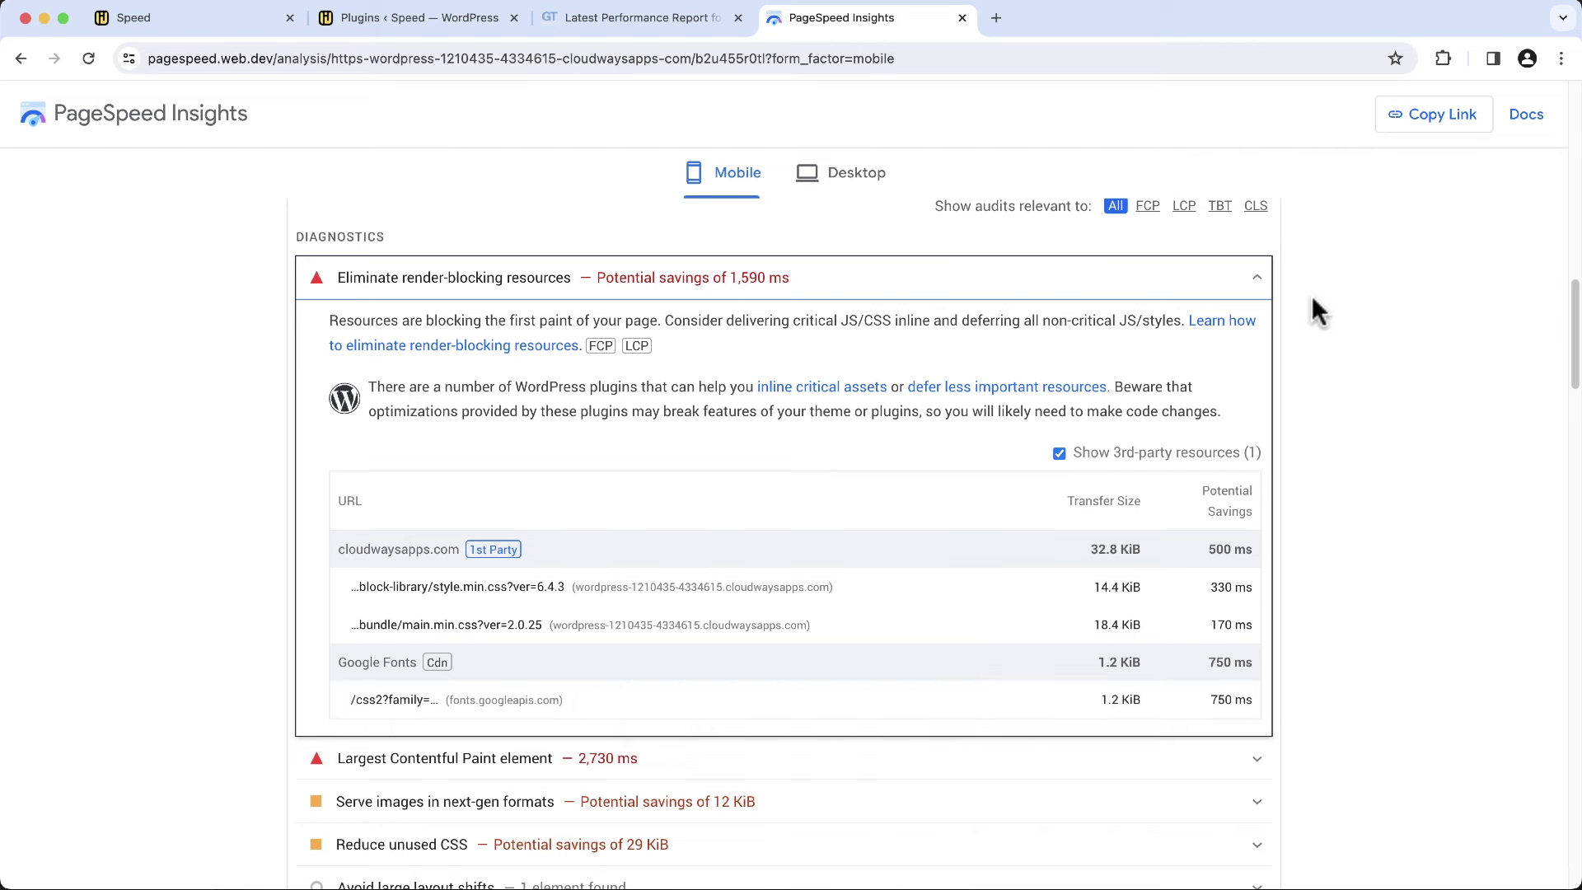
pyautogui.click(1257, 280)
pyautogui.click(1256, 322)
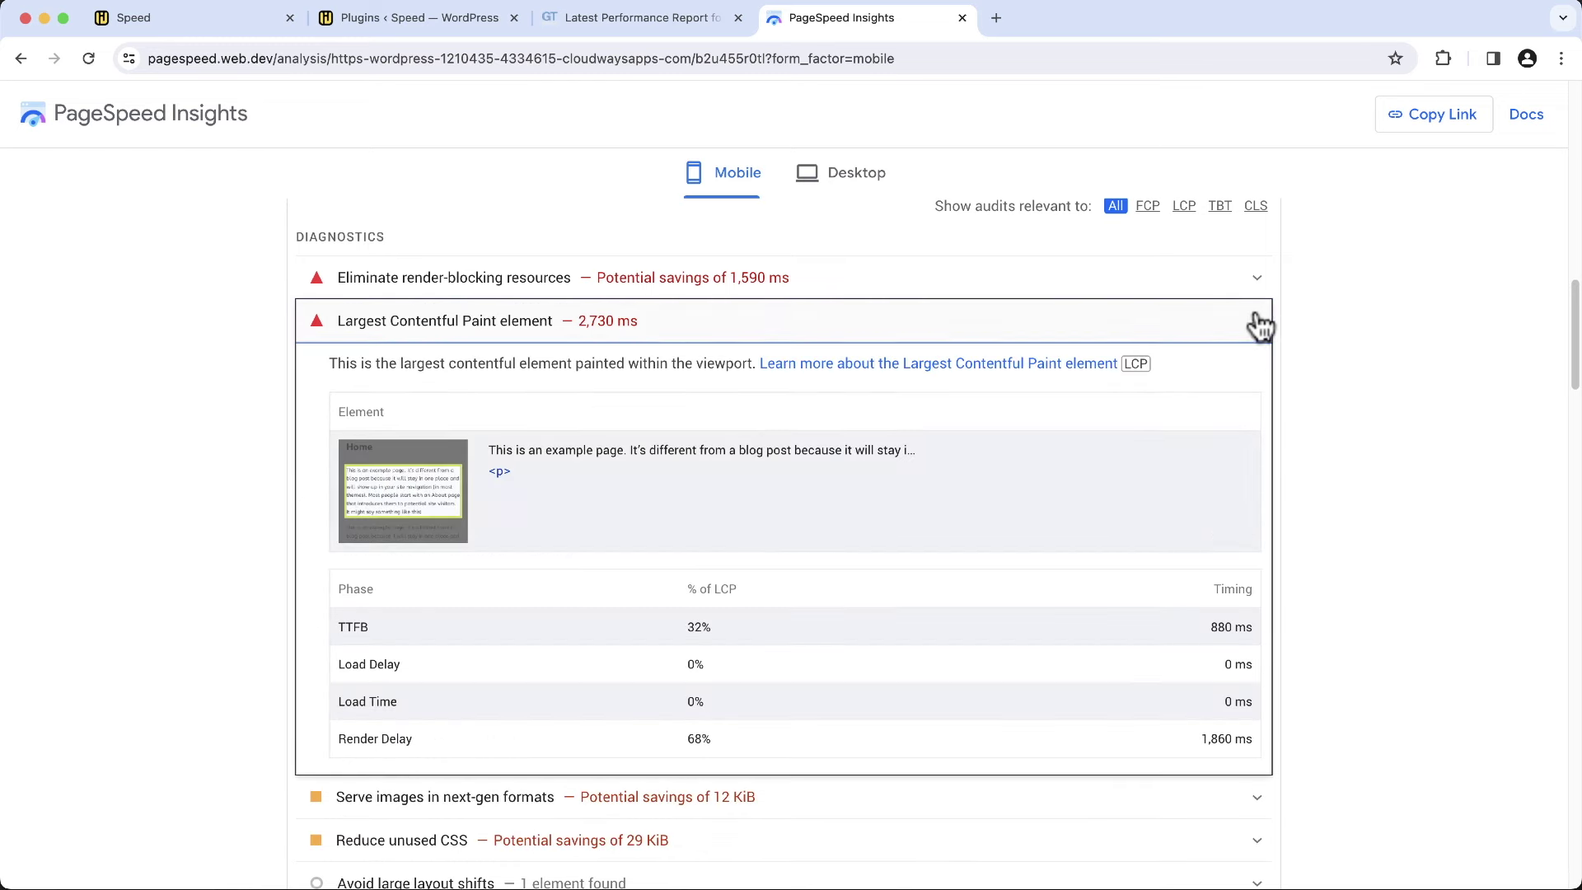
pyautogui.click(451, 508)
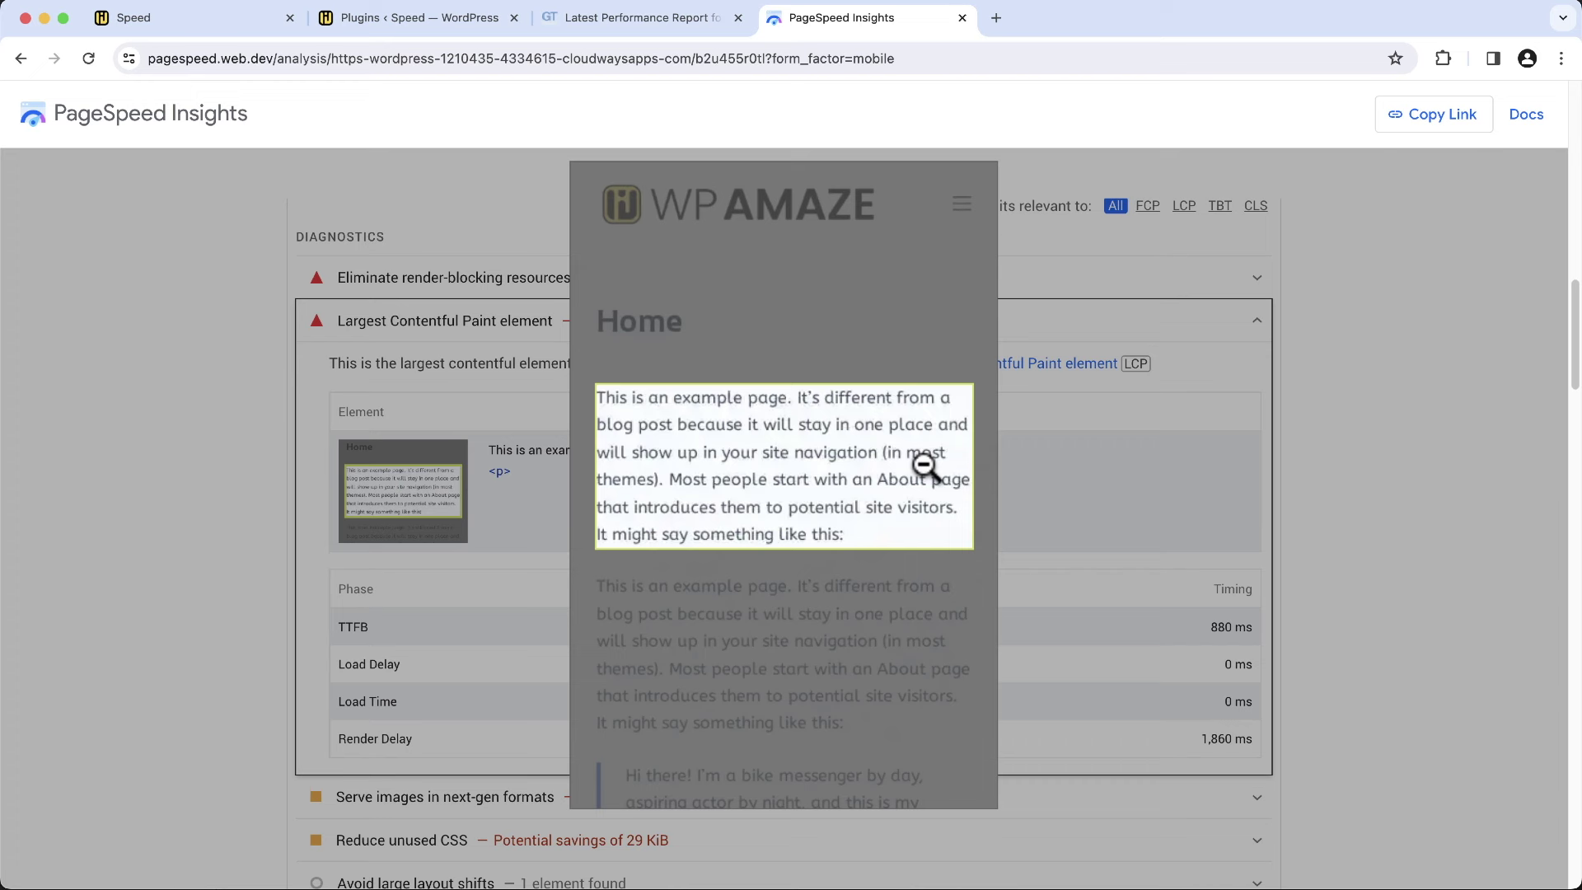
pyautogui.click(1326, 456)
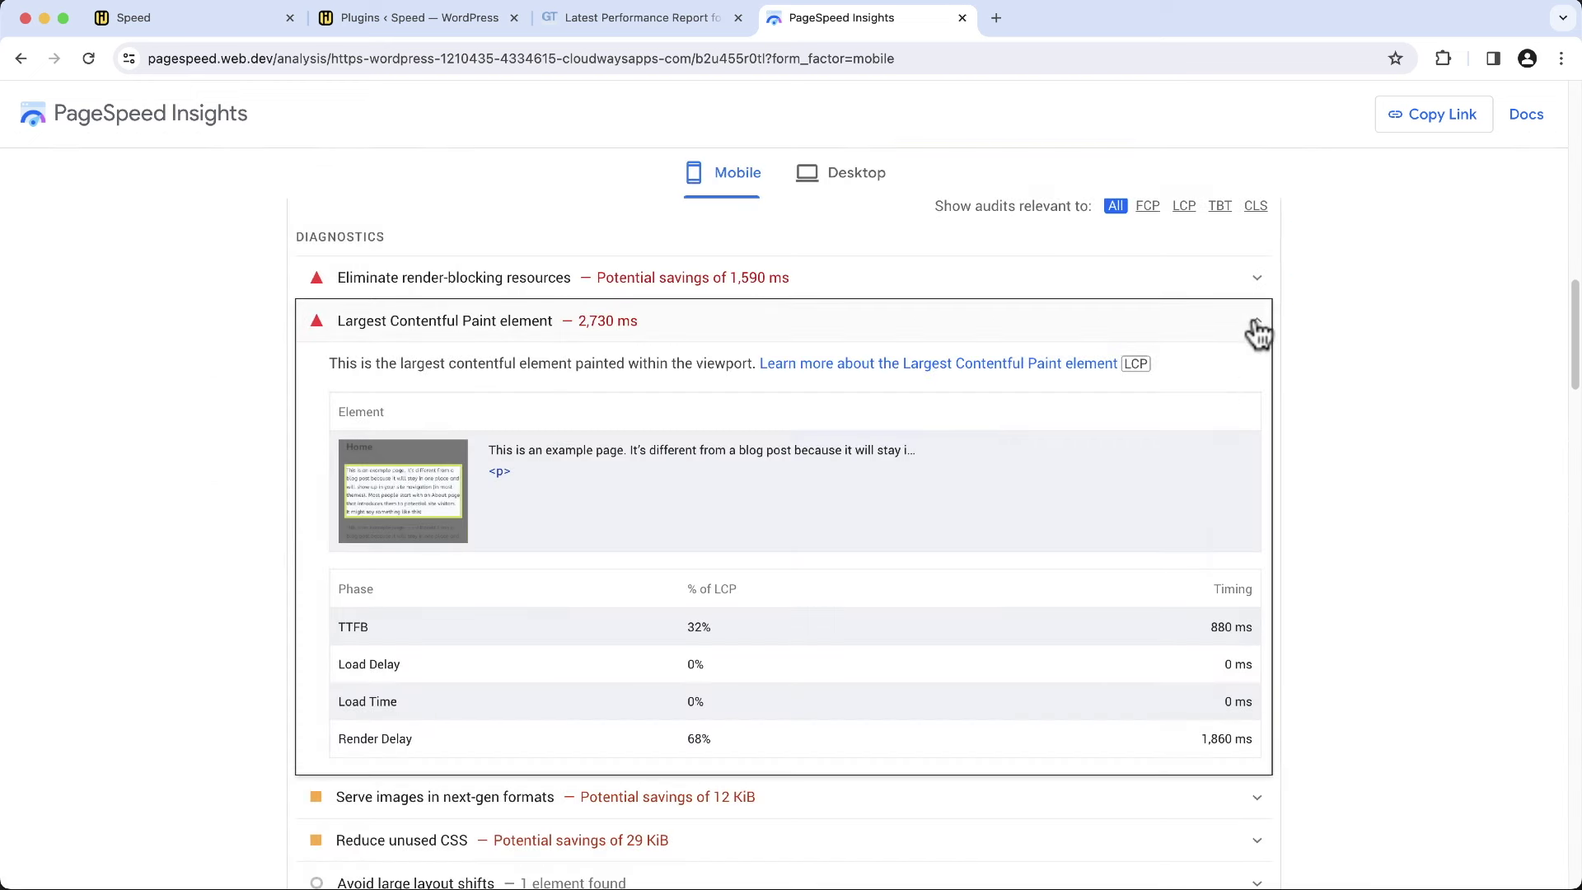
pyautogui.click(1258, 331)
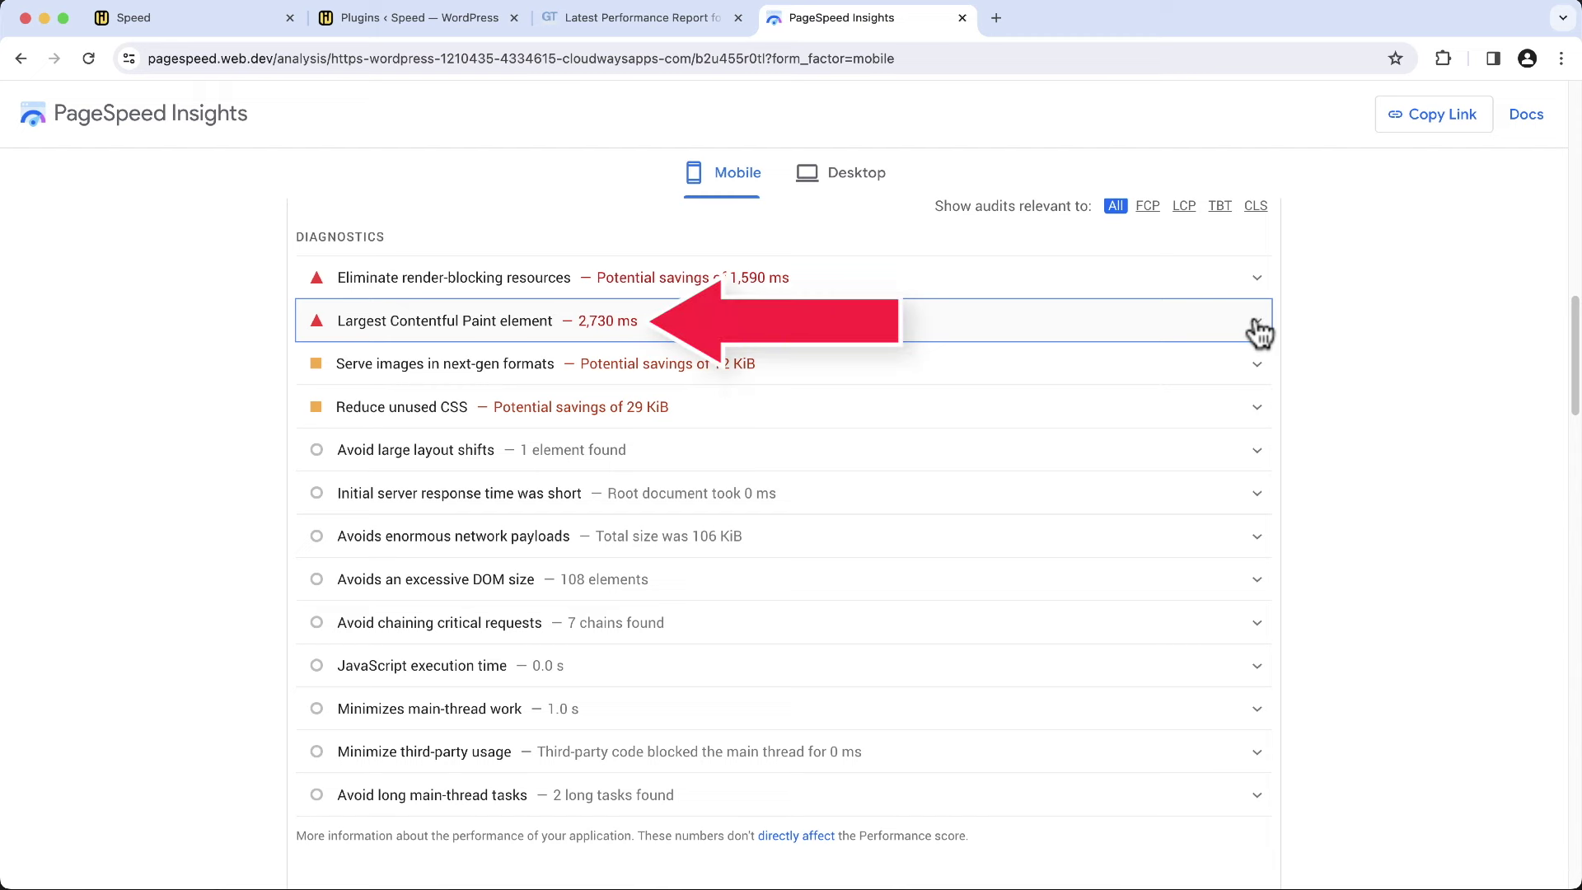
# Expand Avoid chaining critical requests to see its 7 request chains
pyautogui.scroll(-2, 1351, 396)
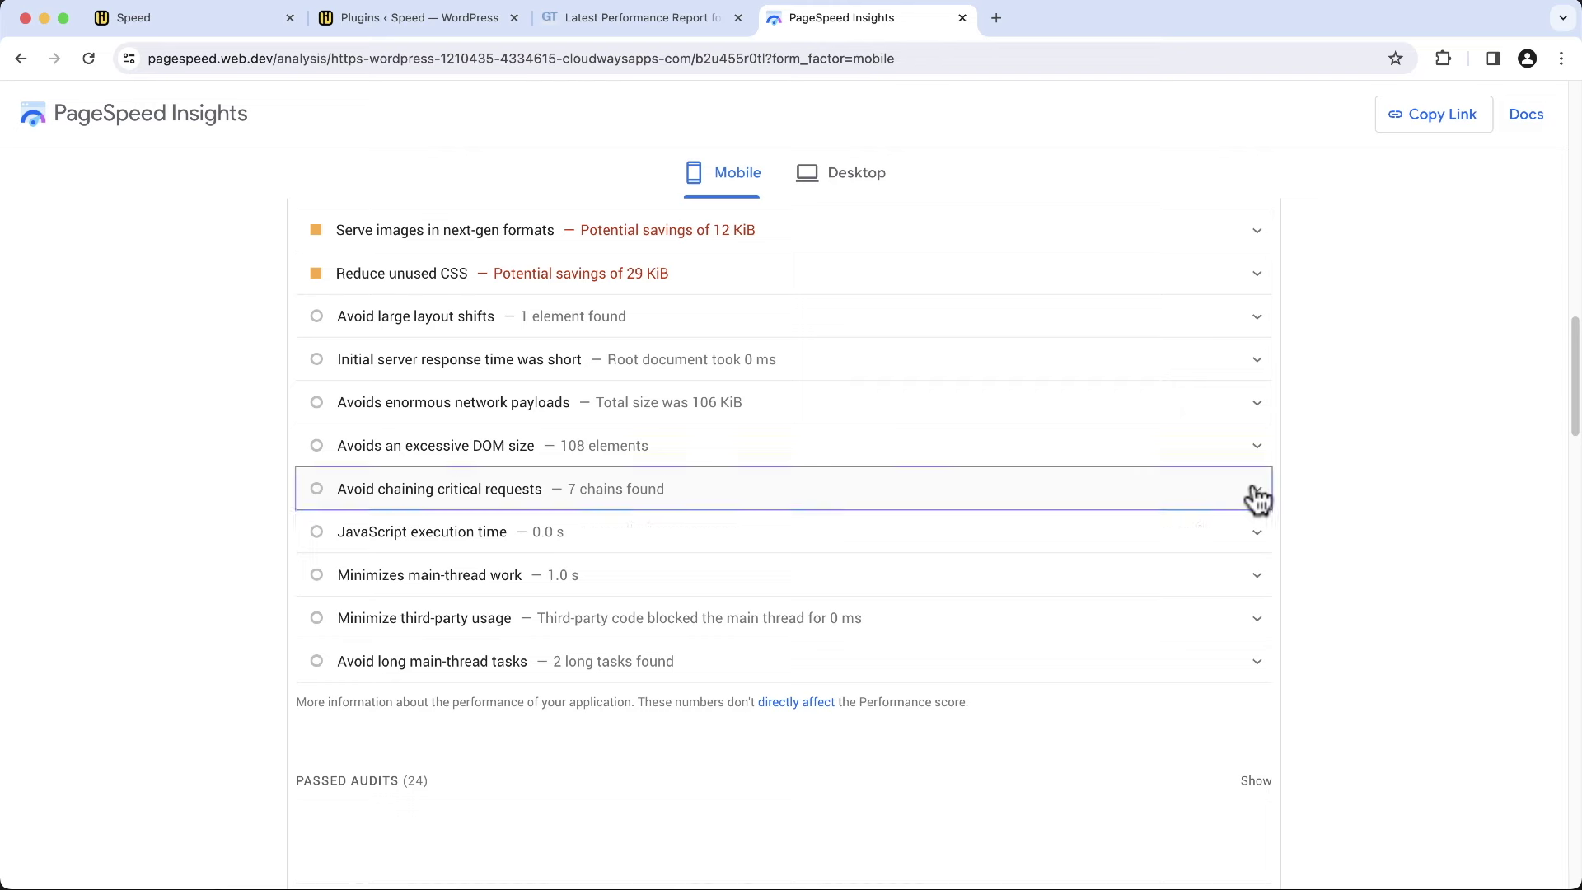
pyautogui.click(1257, 492)
pyautogui.scroll(-2, 1153, 511)
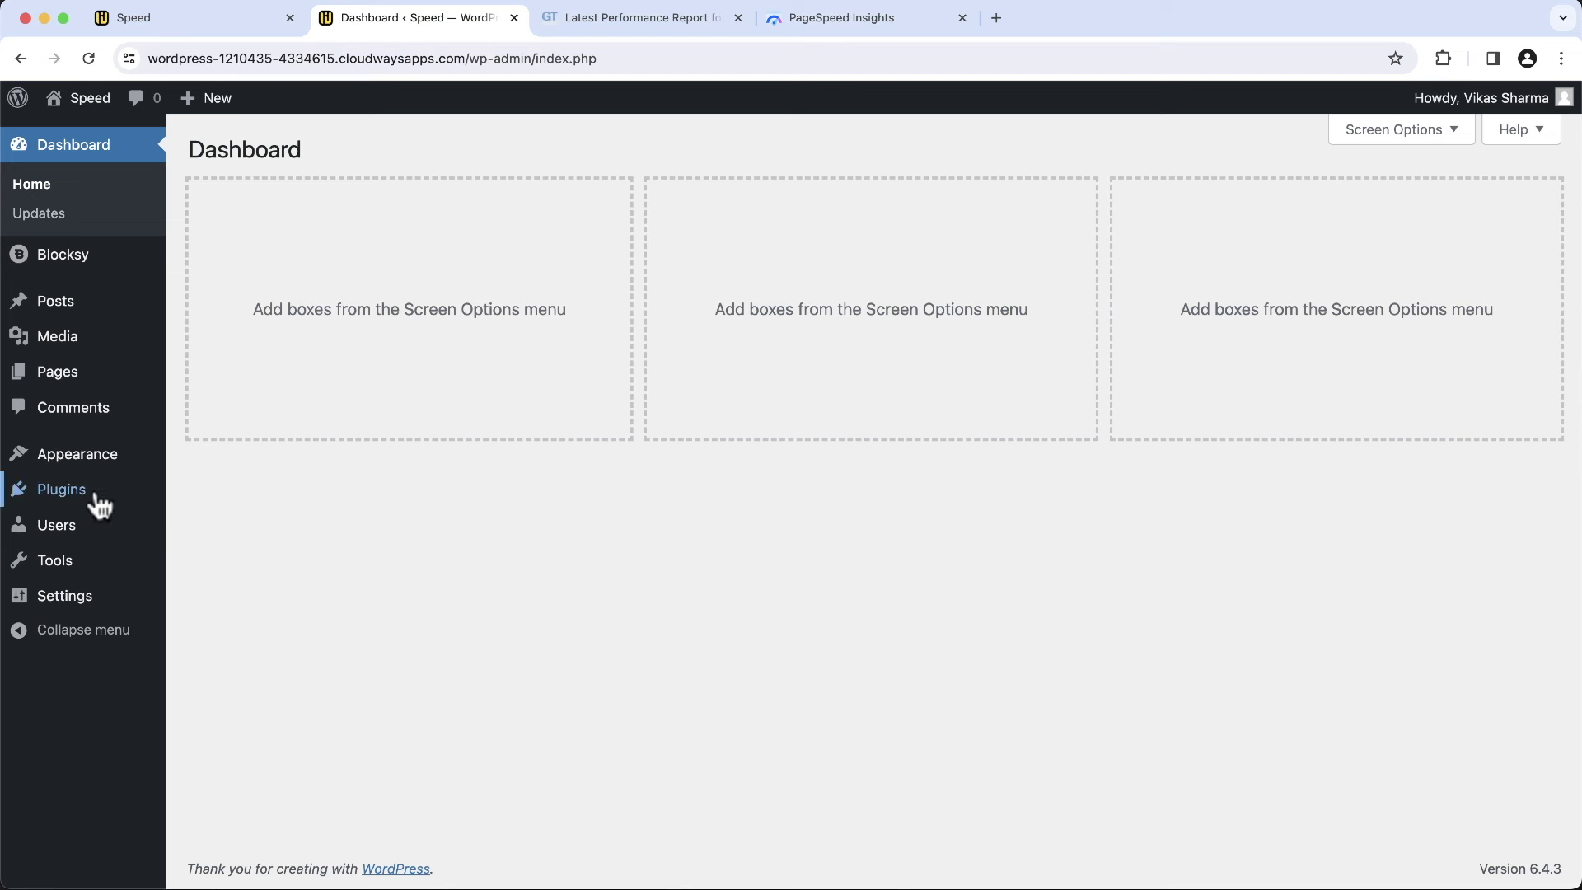
# Install and activate the Flying Fonts plugin, then load the Home page now rendered in system fonts
pyautogui.moveTo(96, 496)
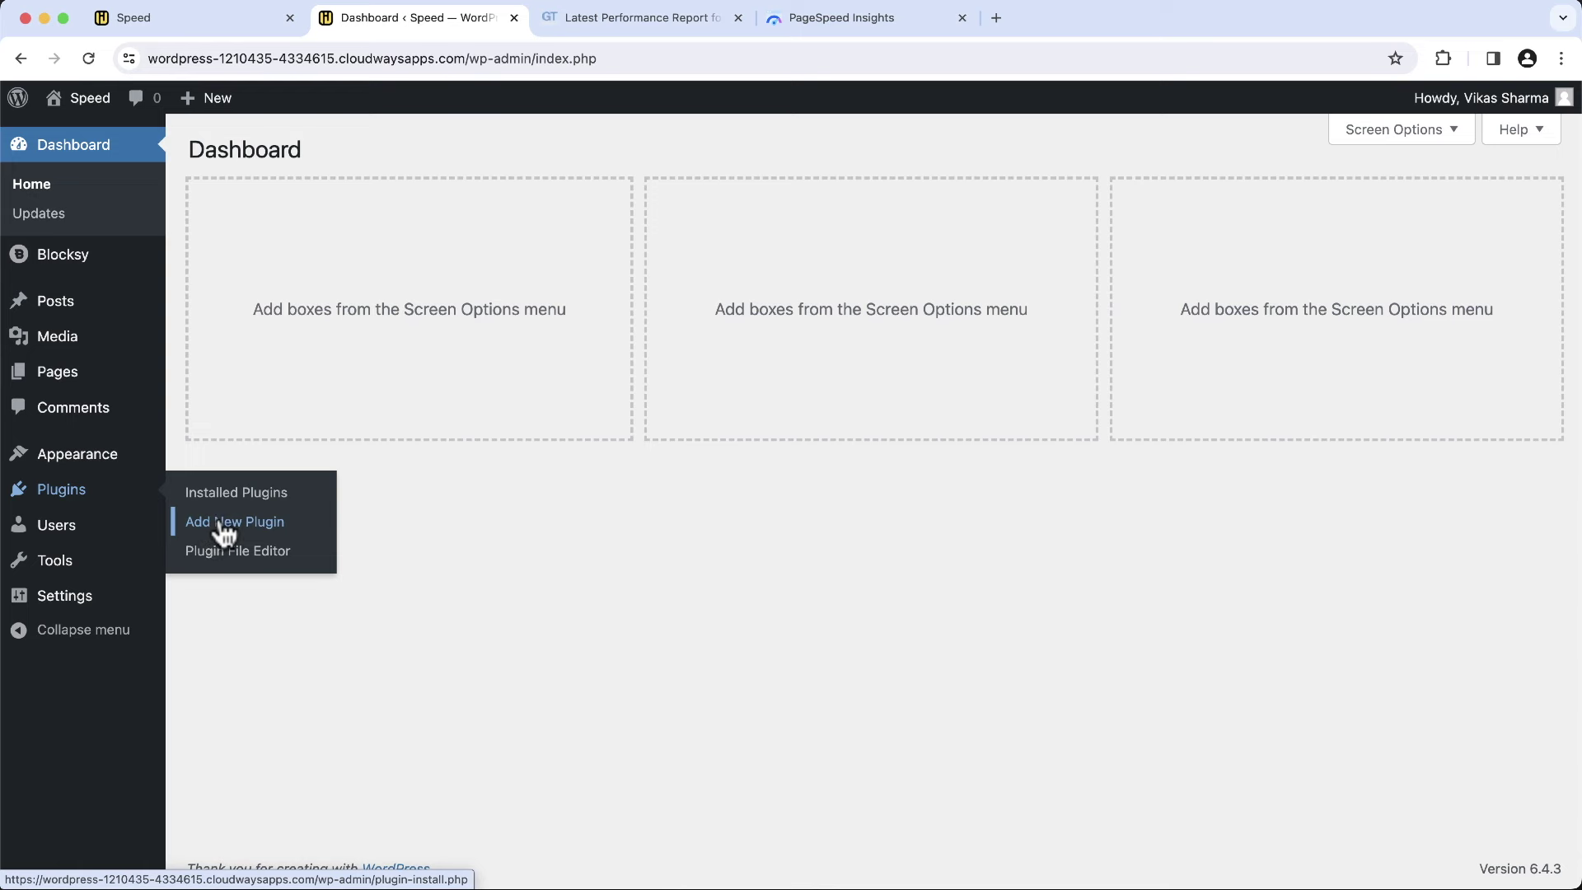
pyautogui.click(224, 526)
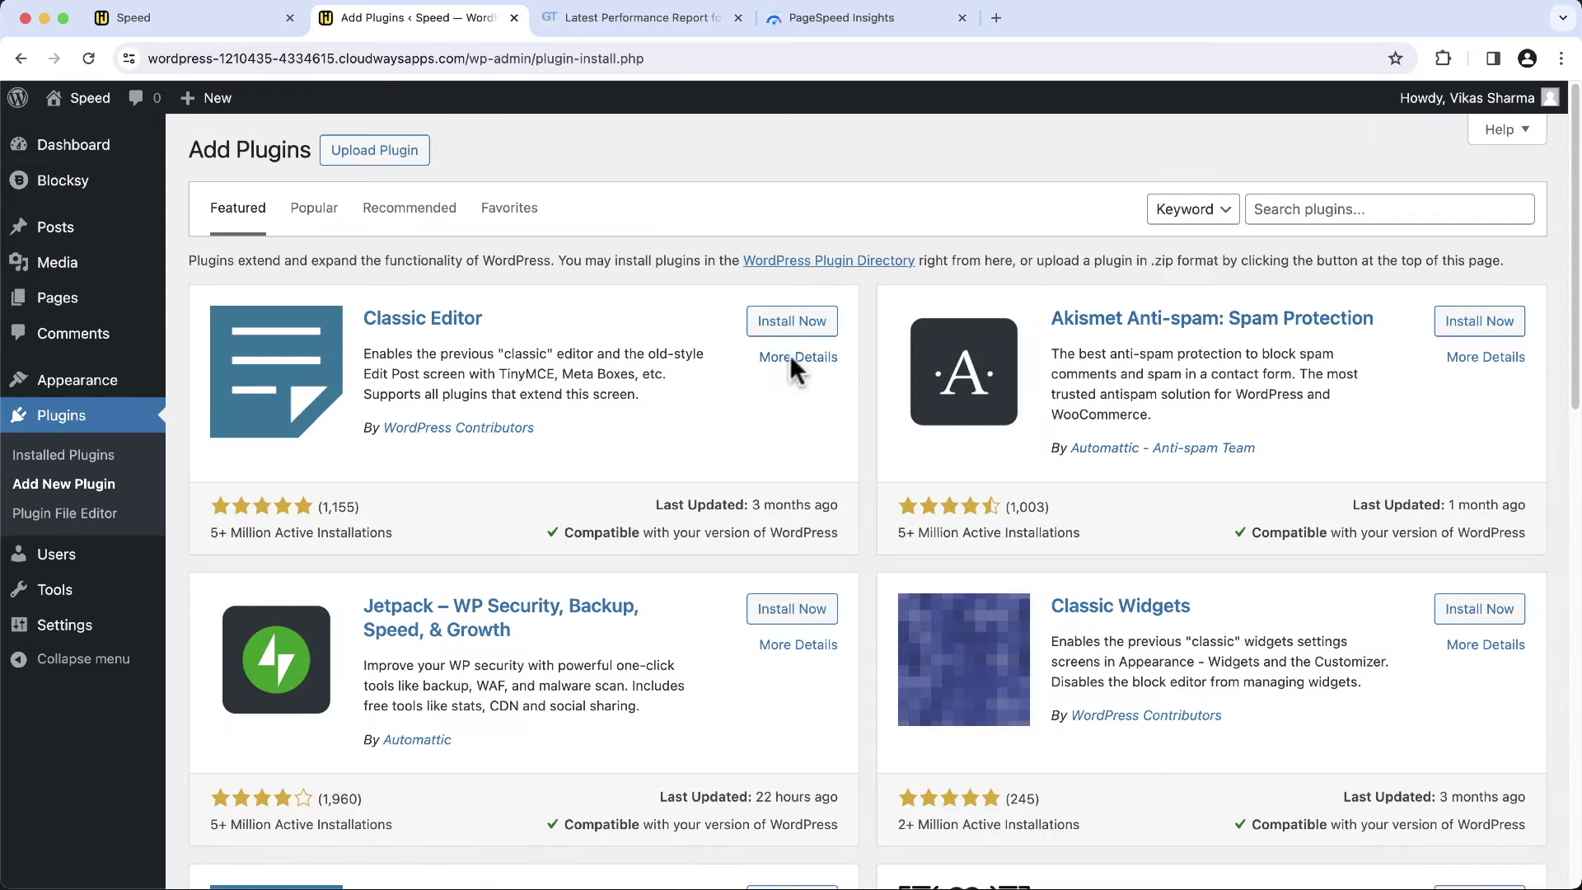
pyautogui.click(1318, 209)
pyautogui.write('flying fonts')
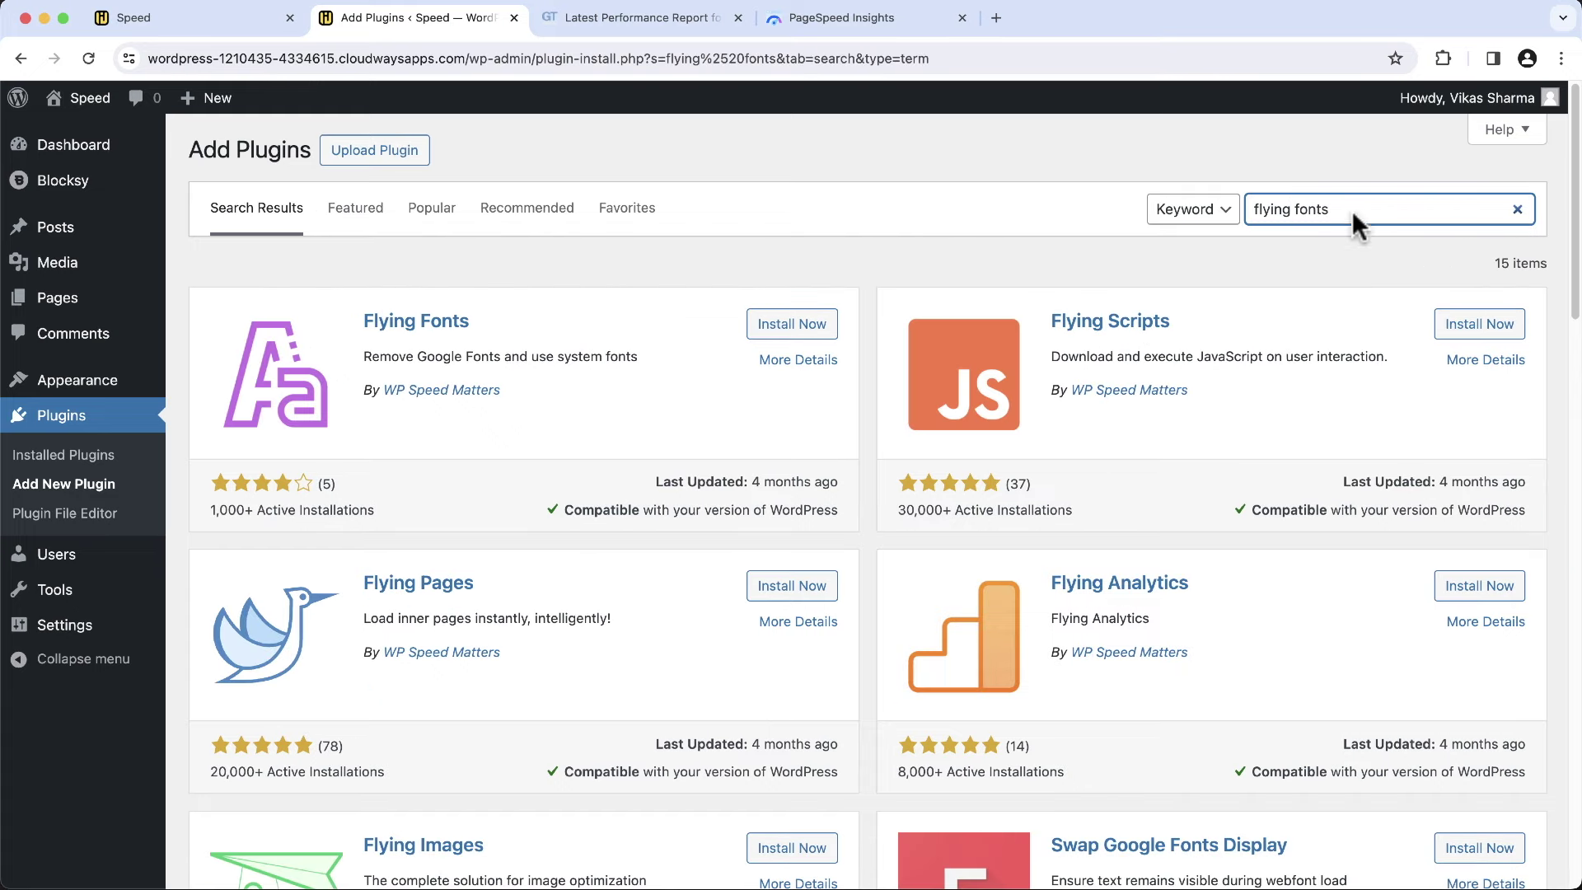
pyautogui.click(777, 329)
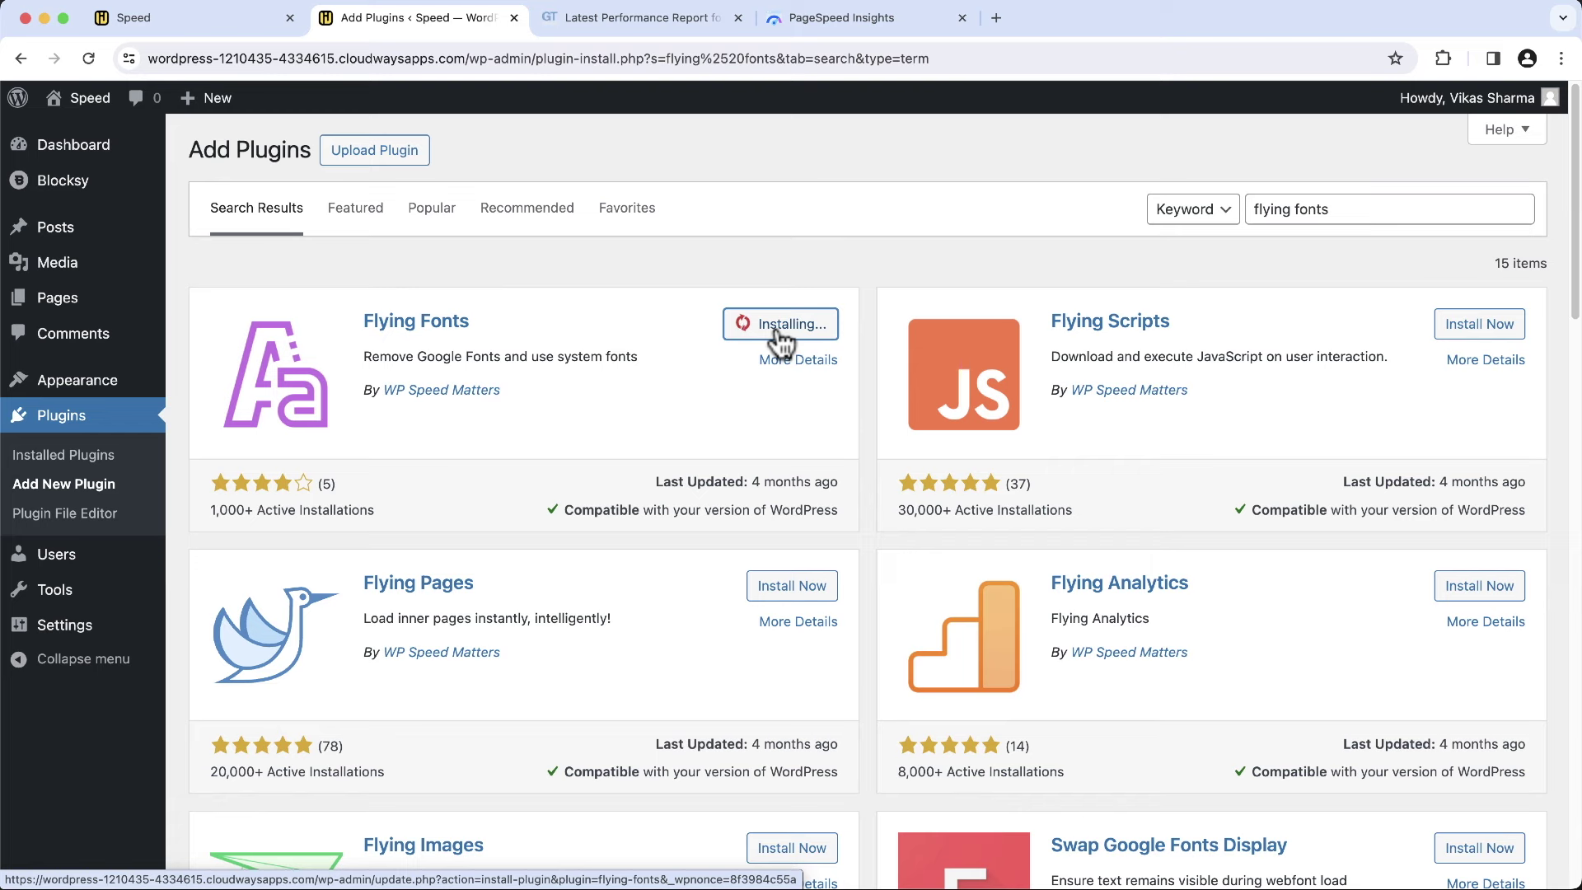
pyautogui.click(818, 336)
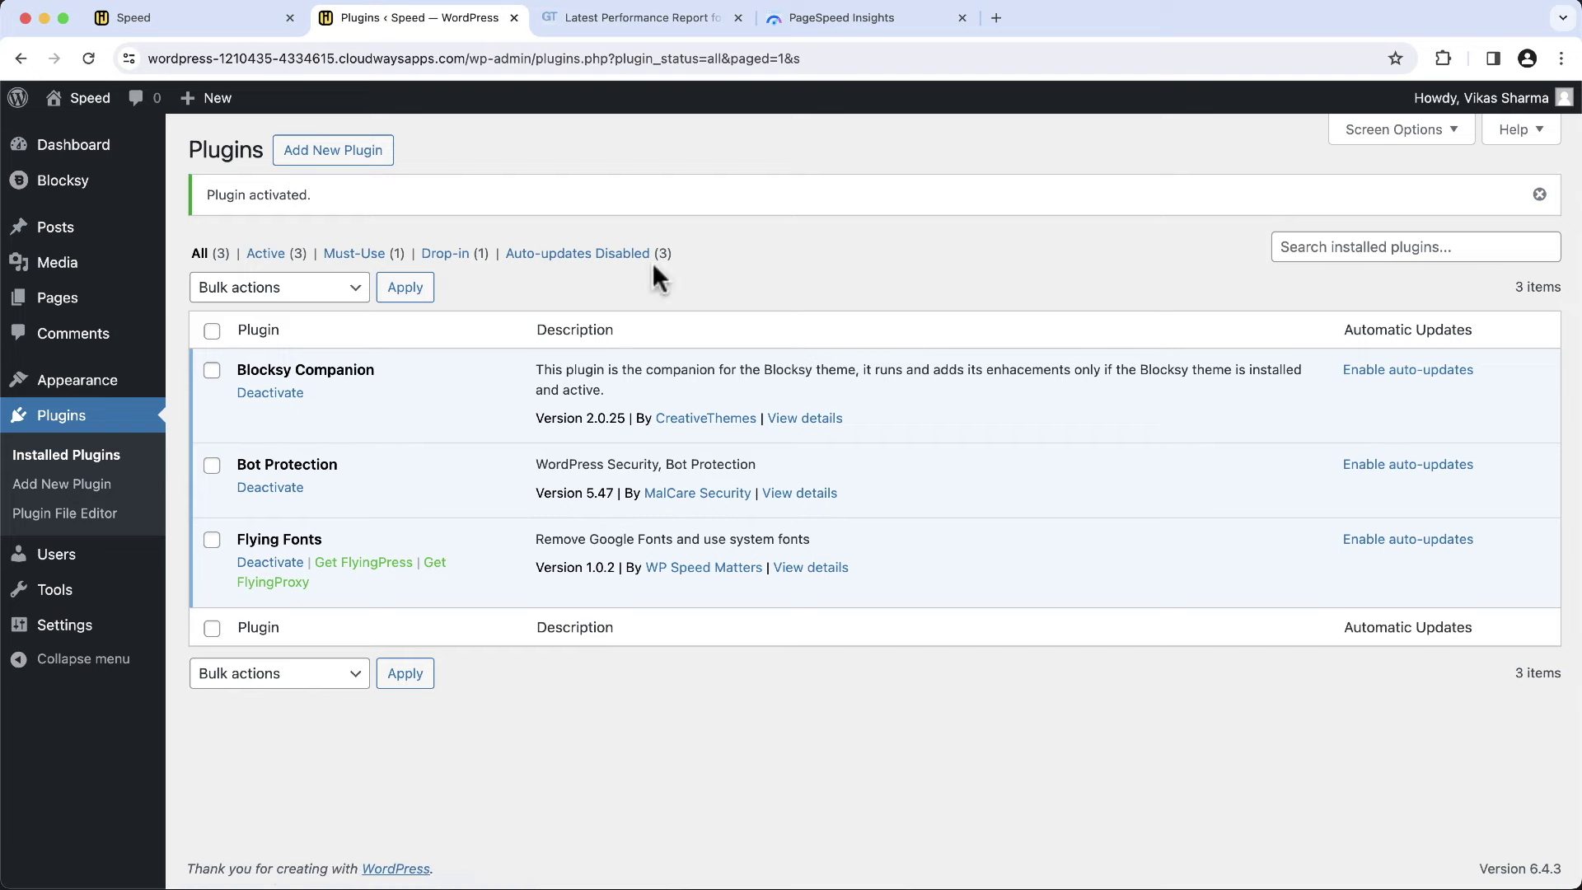
pyautogui.click(206, 23)
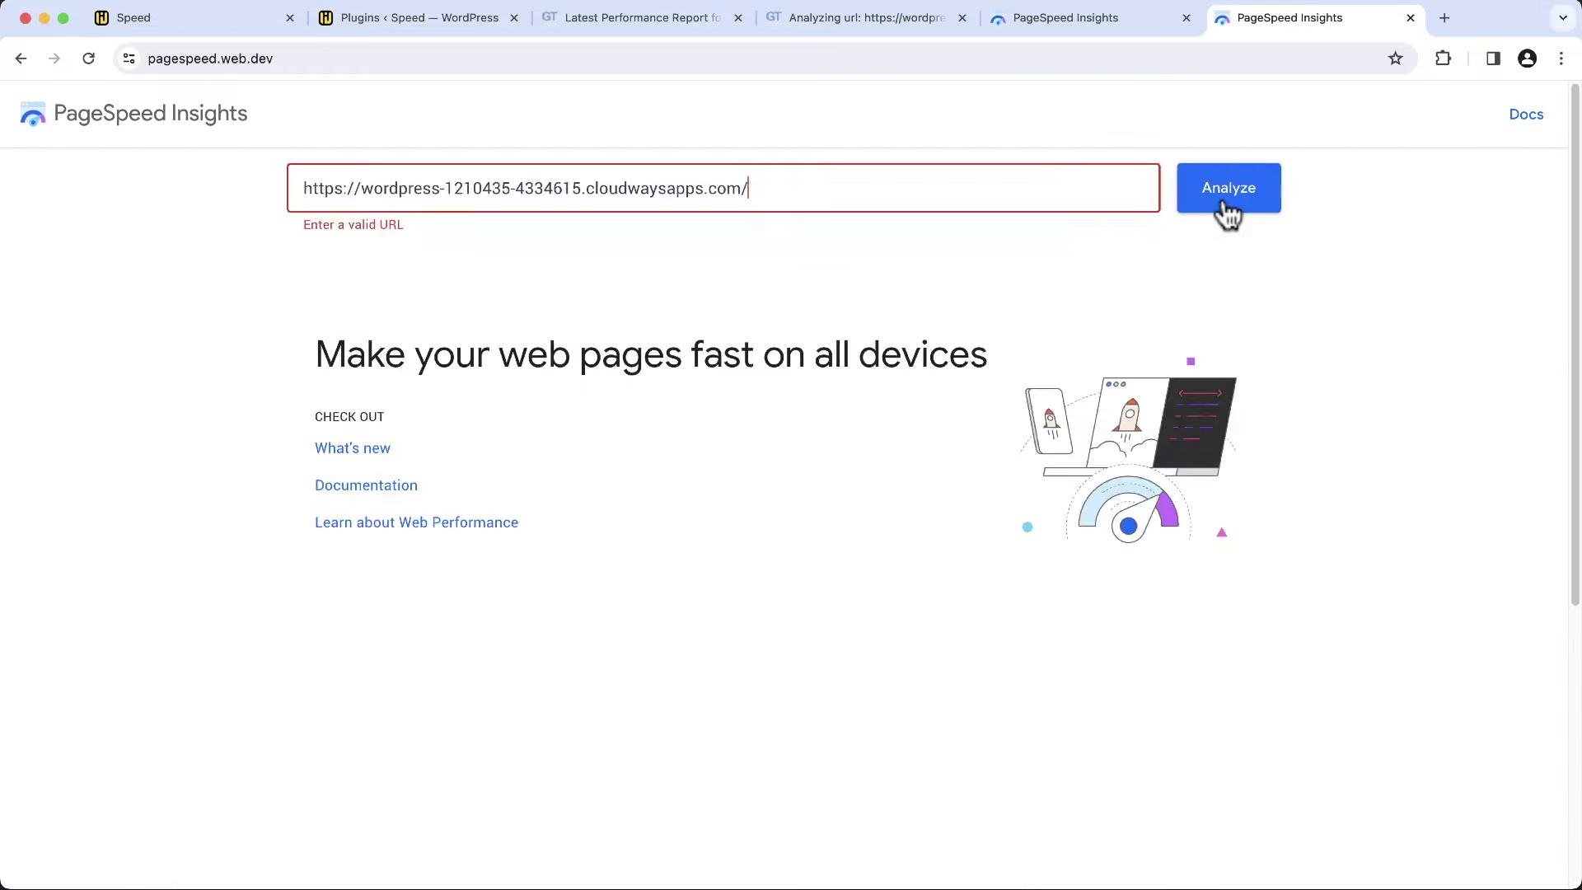
# Run a fresh mobile test of the site: Performance 98, FCP 1.4 s, LCP 1.6 s, TBT 0 ms
pyautogui.click(1222, 198)
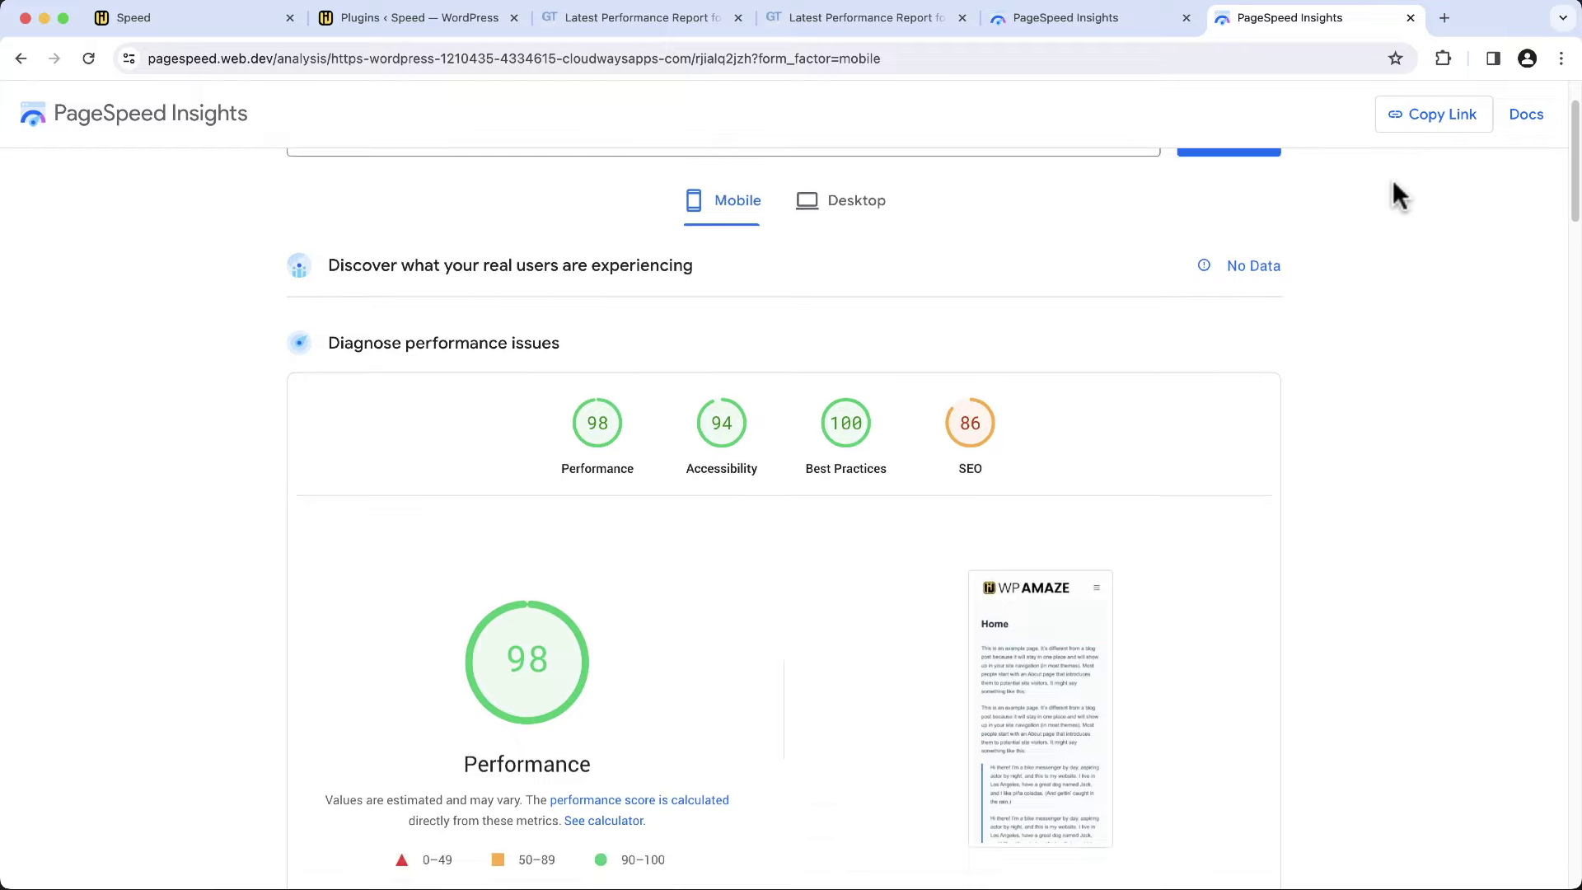
# Return to the earlier 87-score report and scroll down its results
pyautogui.click(1101, 18)
pyautogui.click(1415, 371)
pyautogui.scroll(-3, 1415, 371)
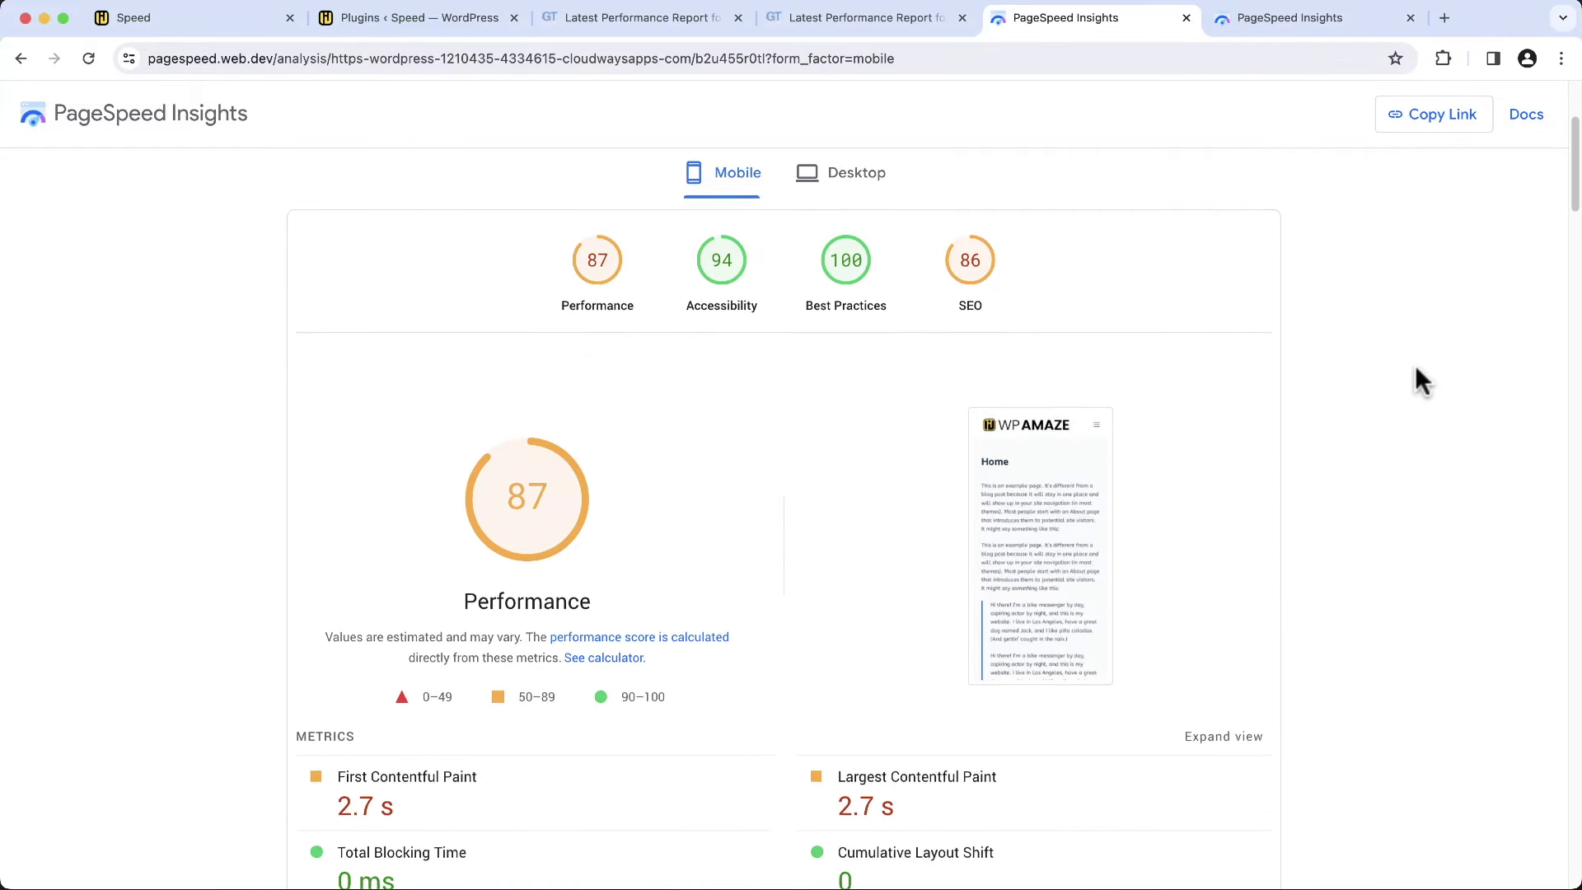
# Expand render-blocking resources in the 98 report, then compare the old report's Google Fonts at 750 ms
pyautogui.click(1305, 17)
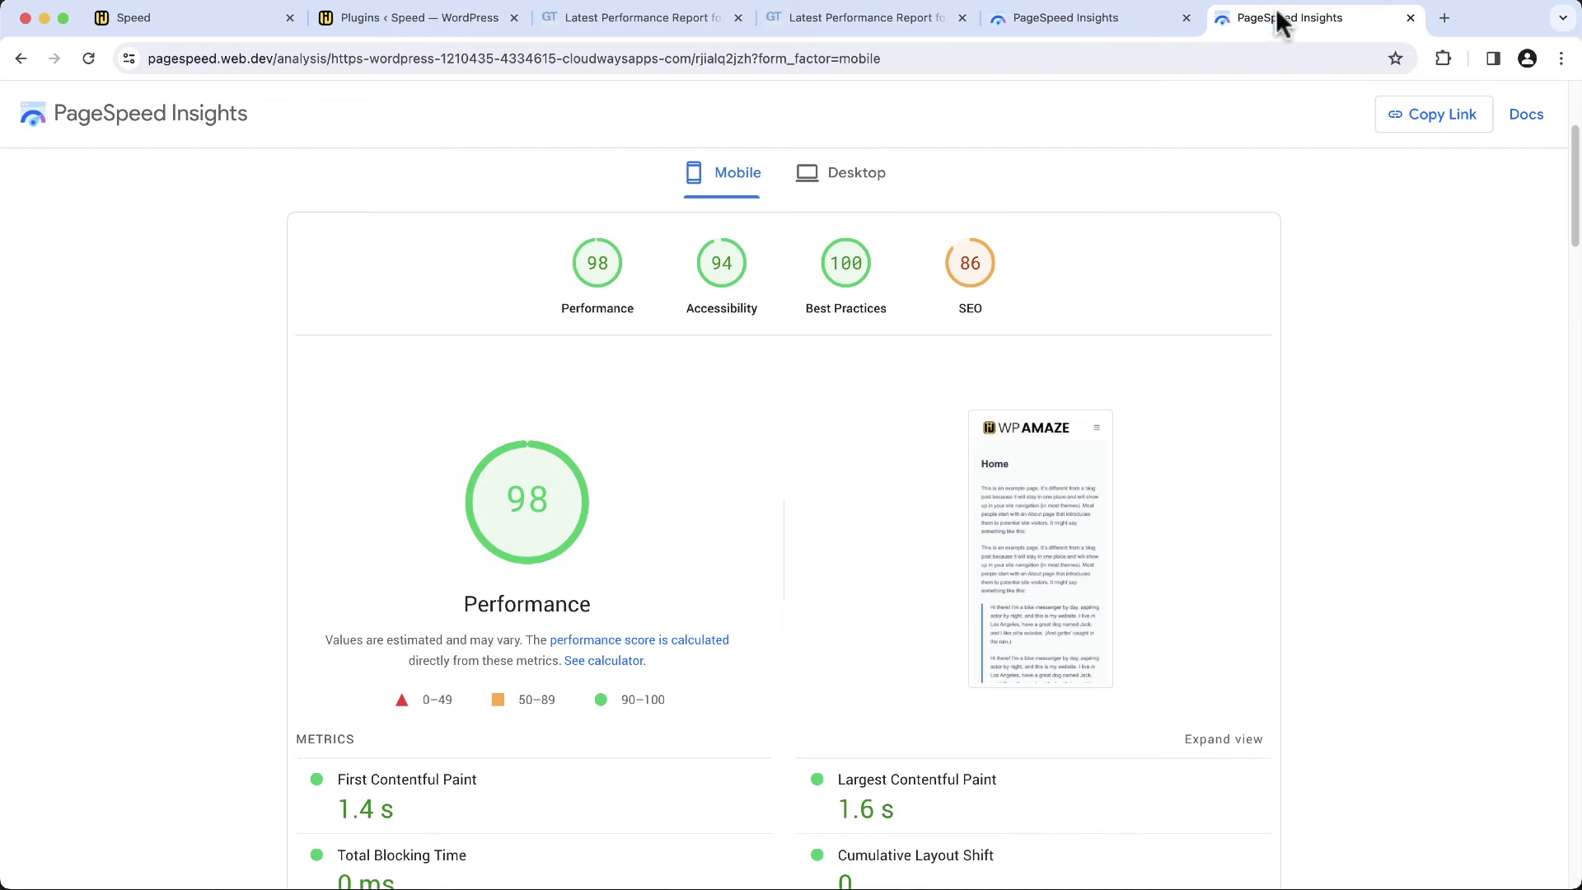
pyautogui.scroll(-1, 1416, 422)
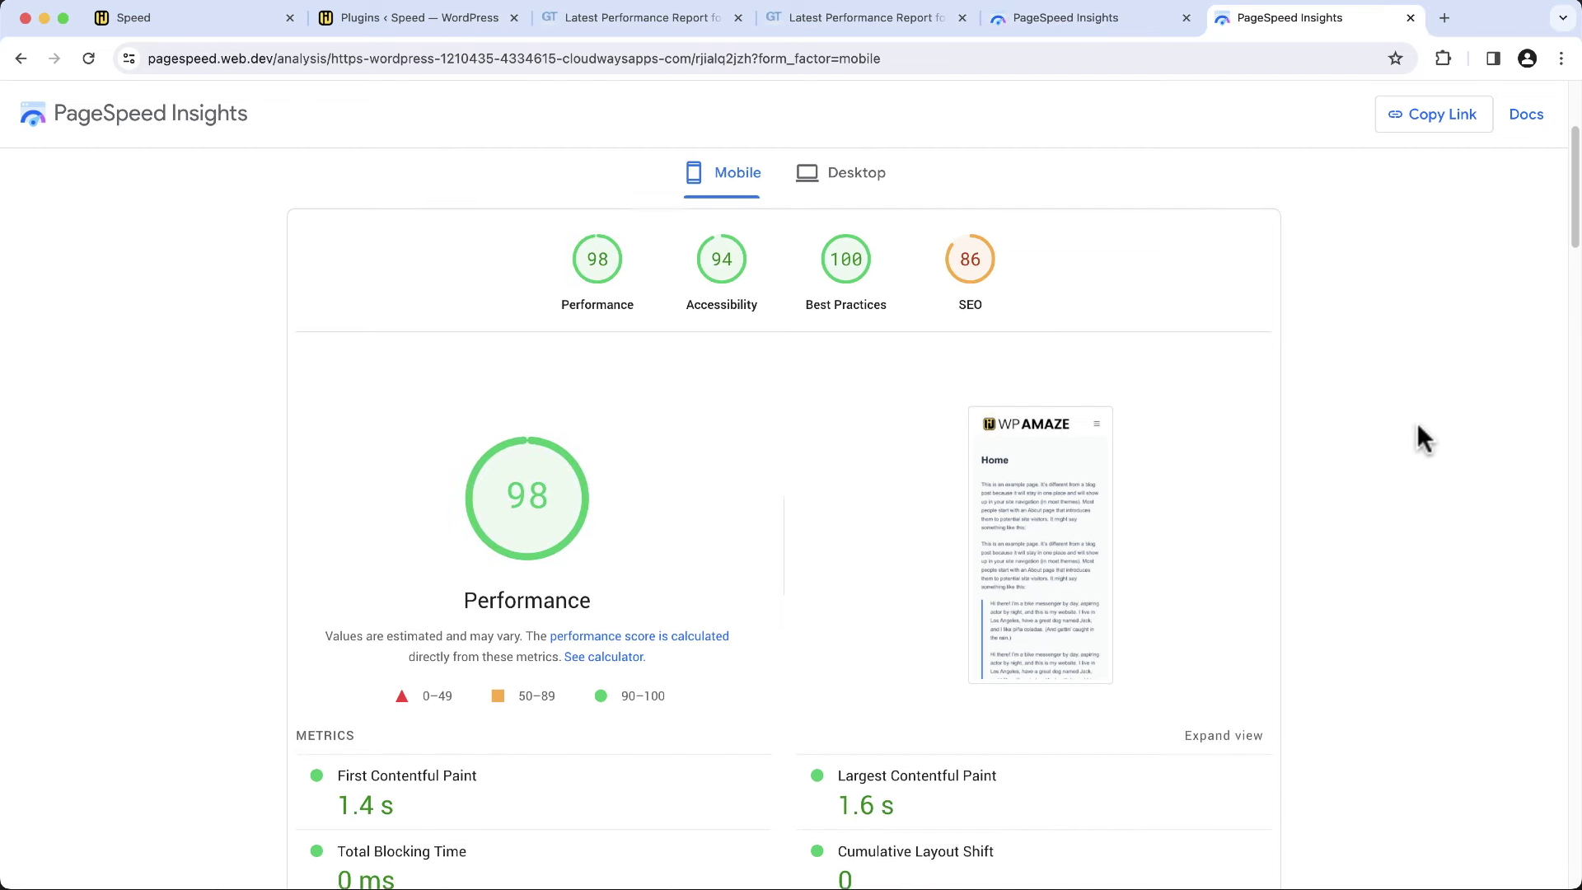
pyautogui.scroll(-10, 1416, 425)
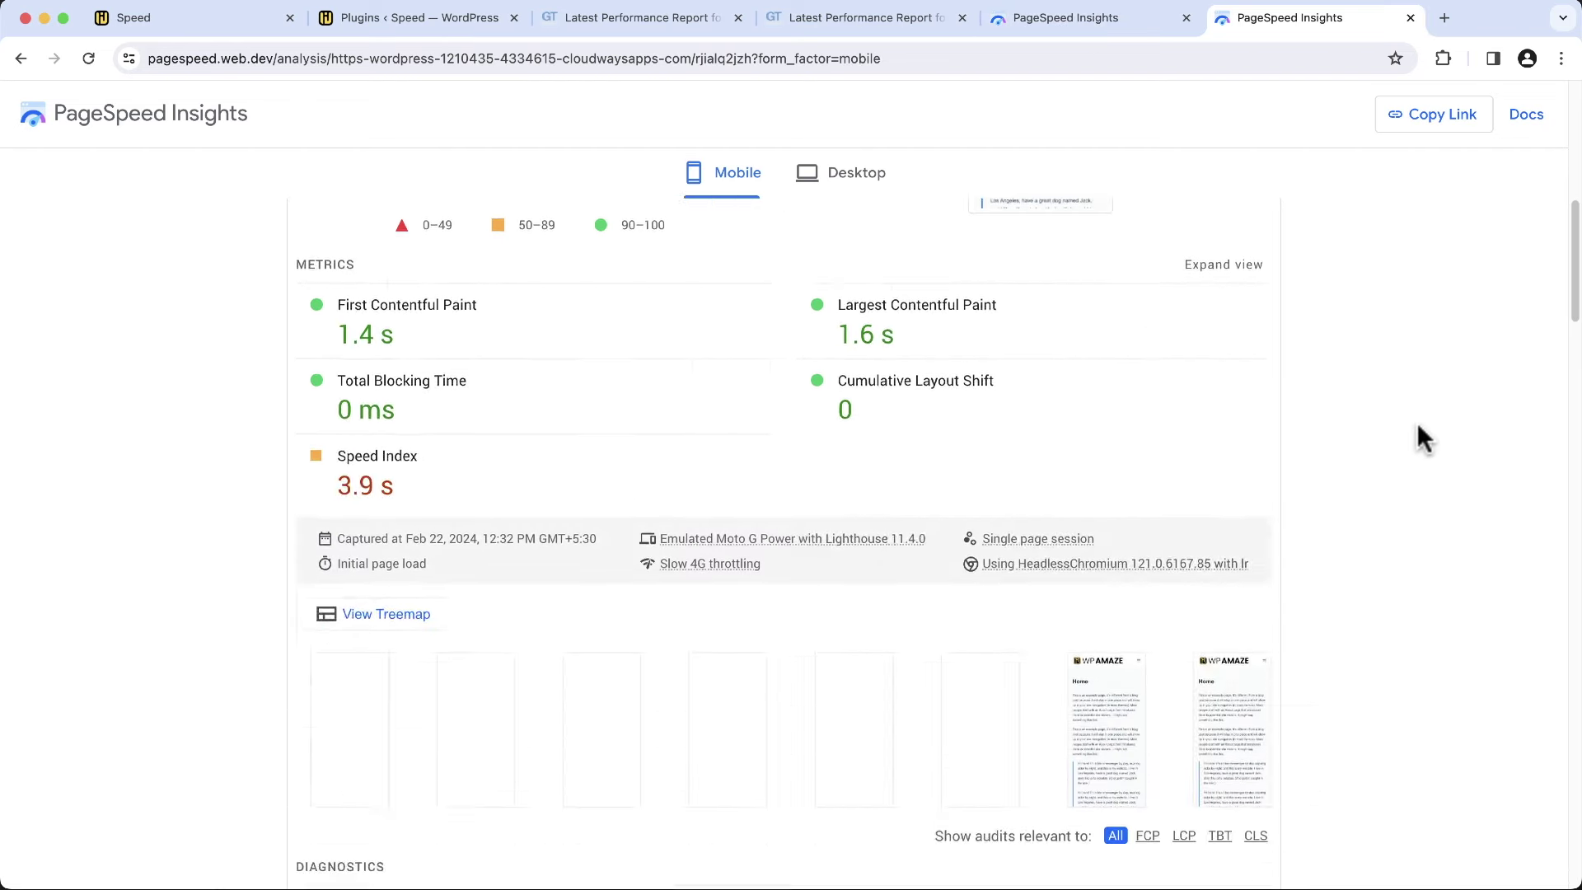
pyautogui.click(1237, 473)
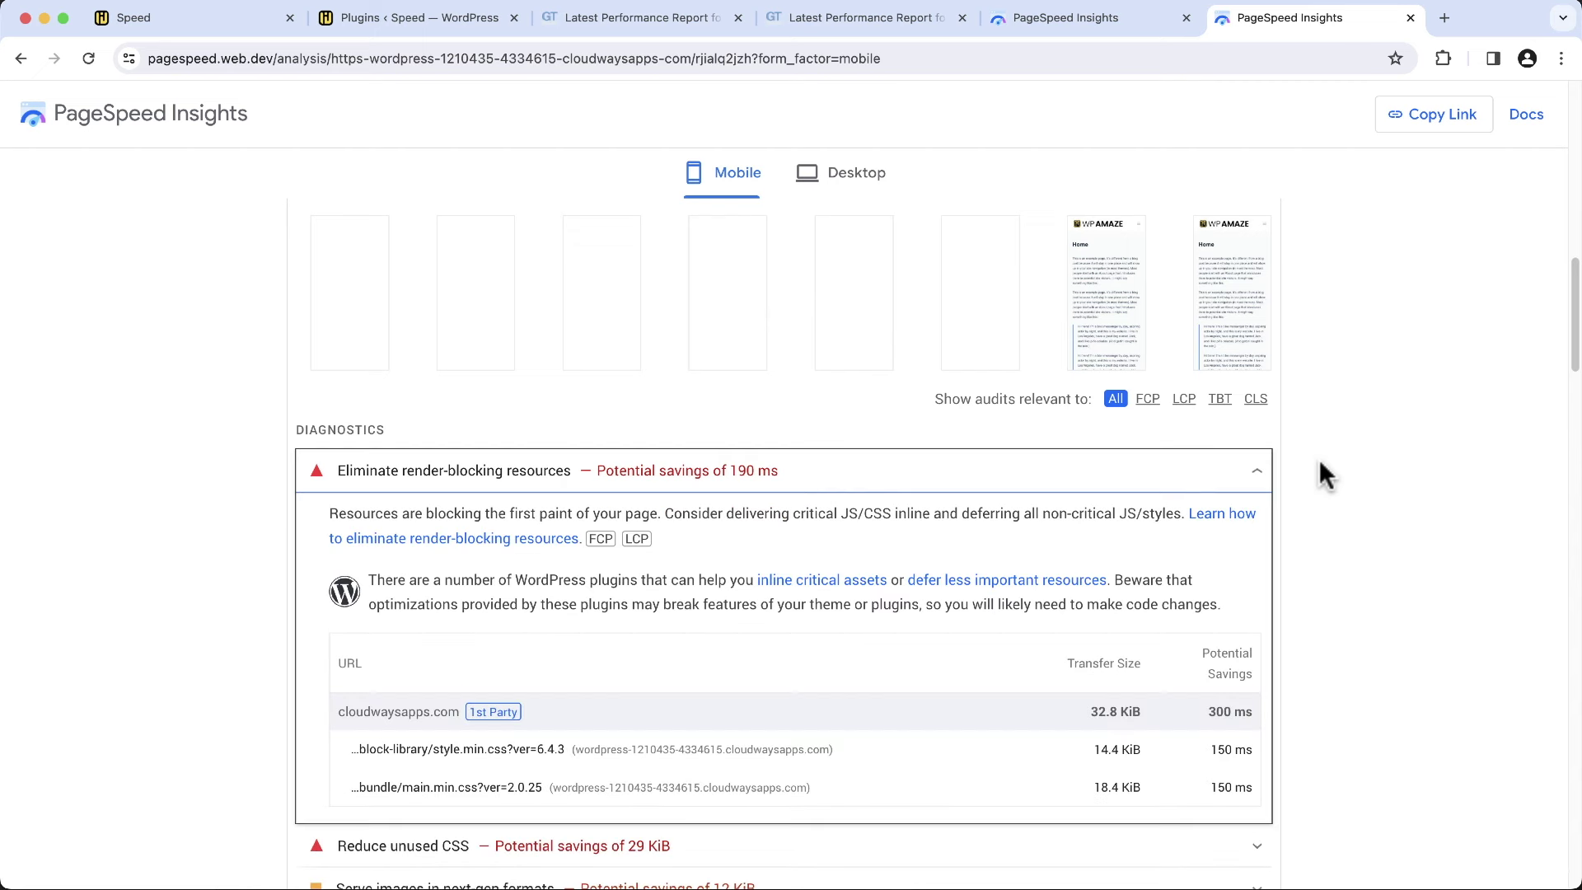
pyautogui.scroll(-2, 1401, 462)
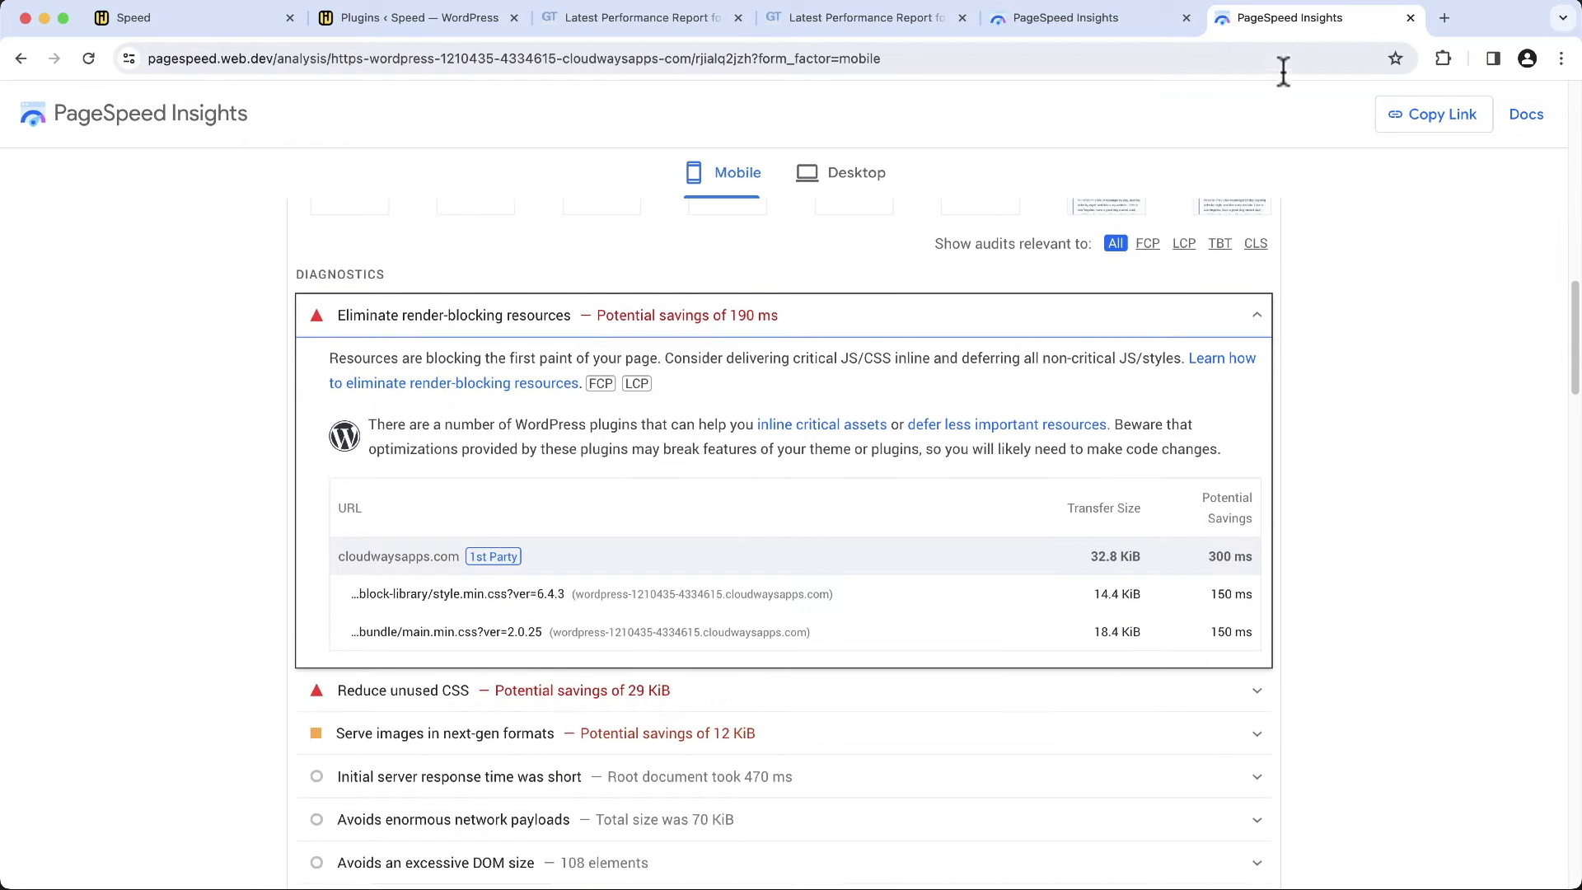
pyautogui.click(1147, 19)
pyautogui.scroll(-15, 1456, 380)
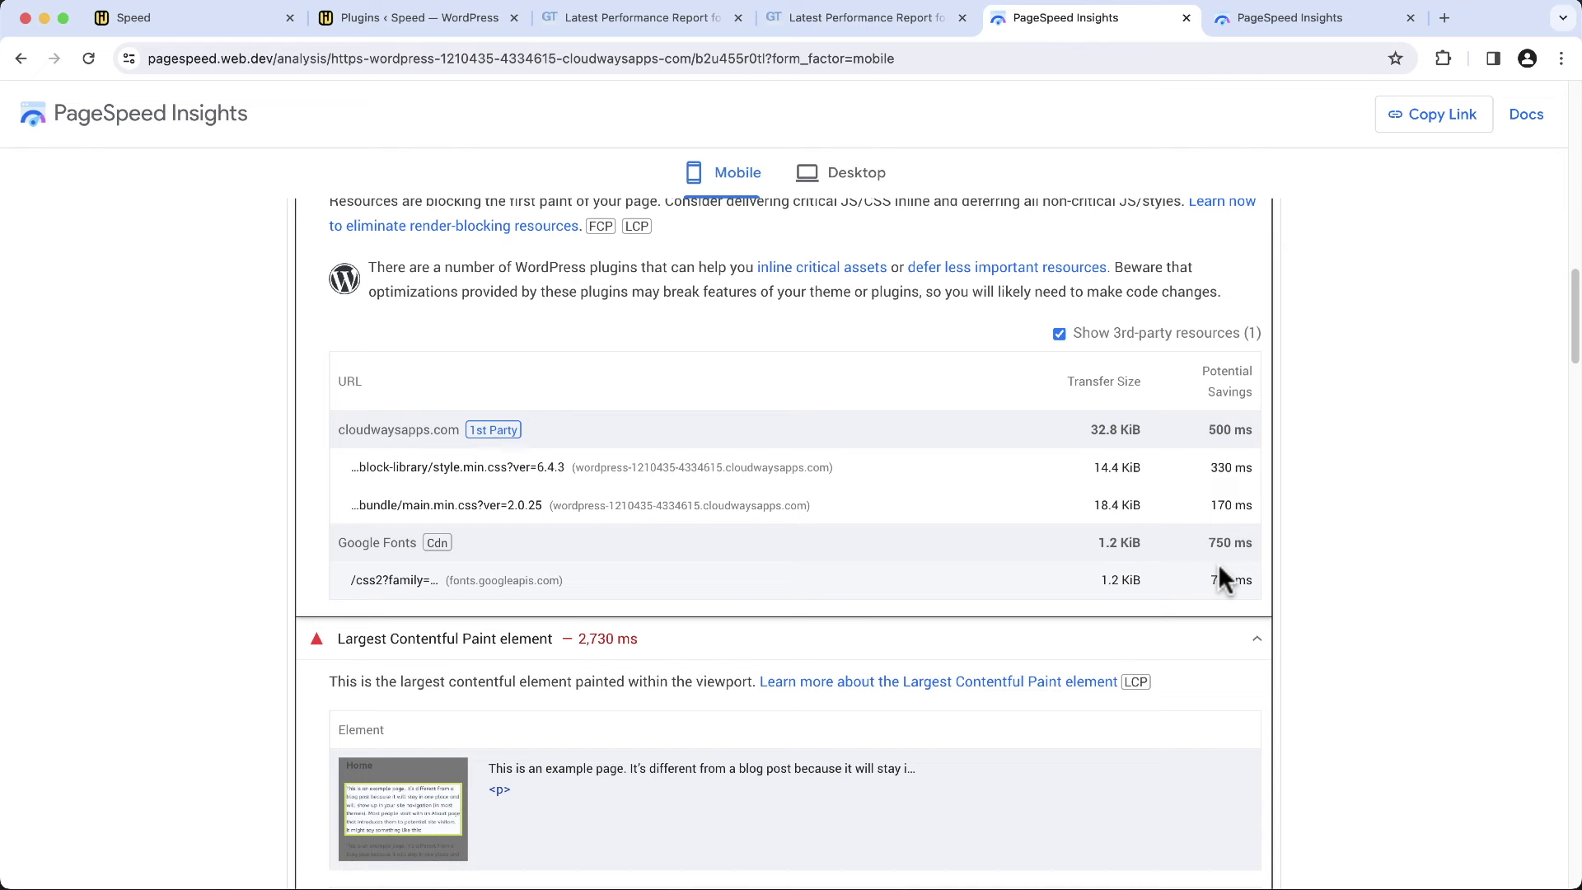
# Expand critical request chains in the new 98 report, showing five chains
pyautogui.scroll(-7, 1466, 417)
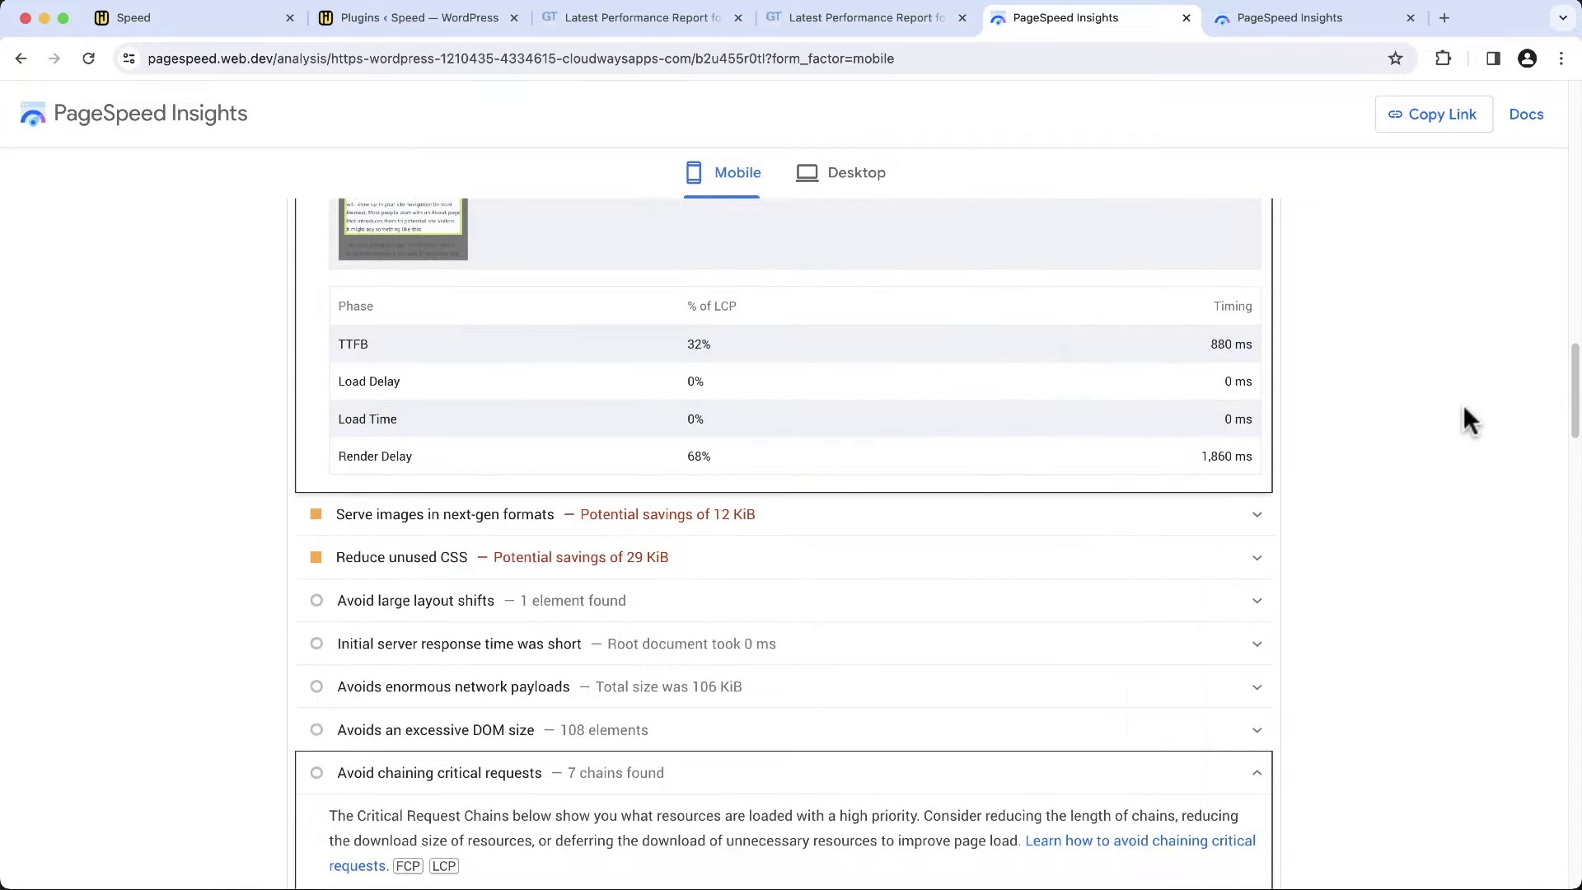
pyautogui.scroll(-4, 1466, 417)
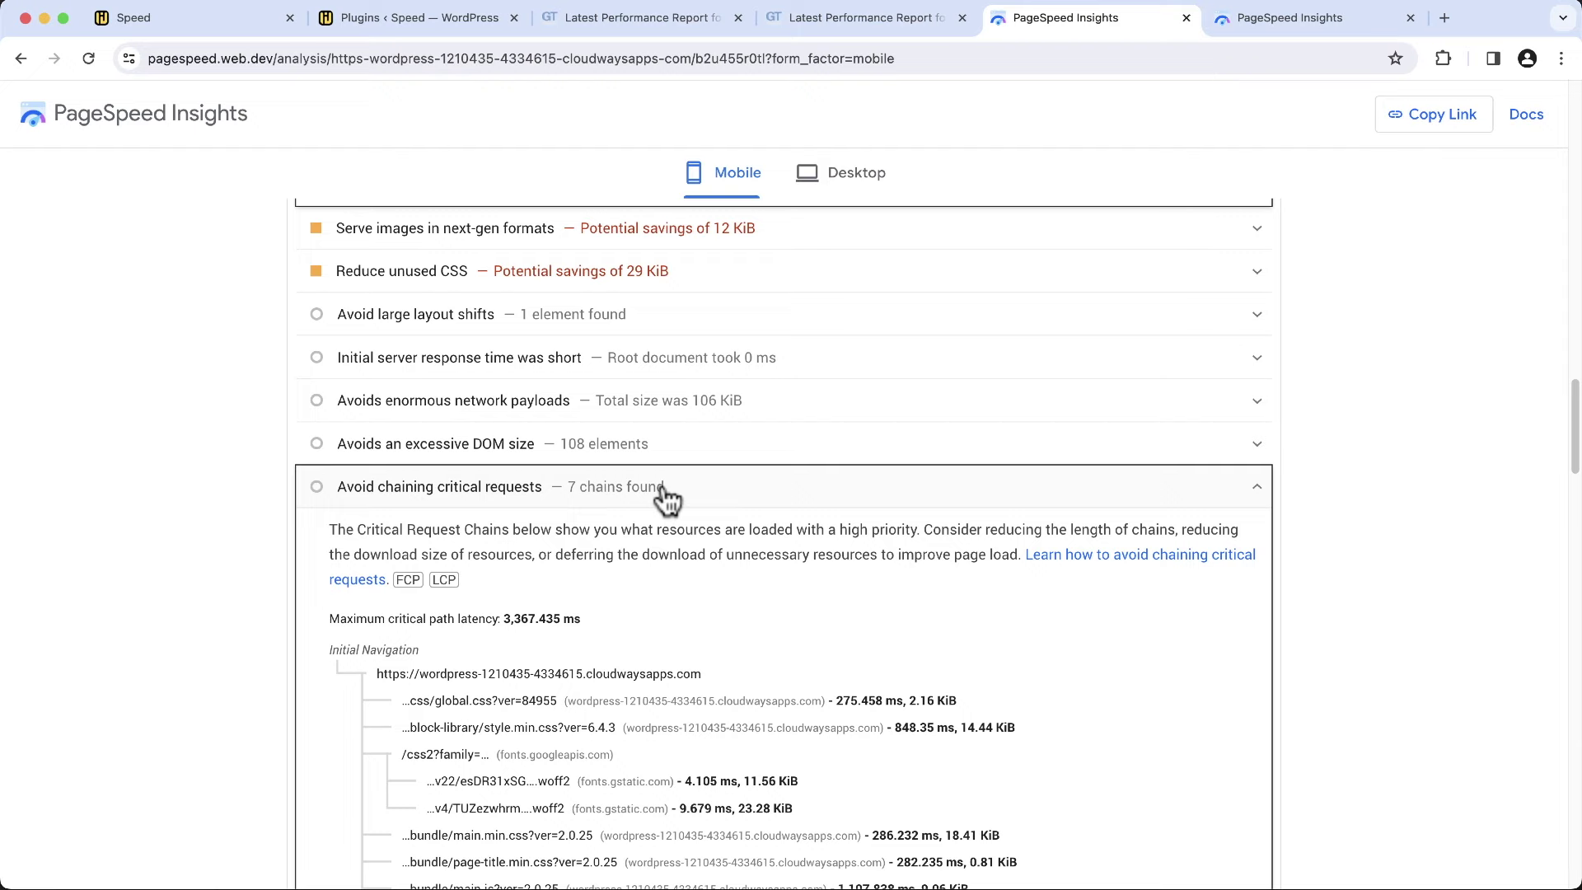
pyautogui.hotkey('ctrl', 'Tab')
pyautogui.scroll(-5, 1433, 350)
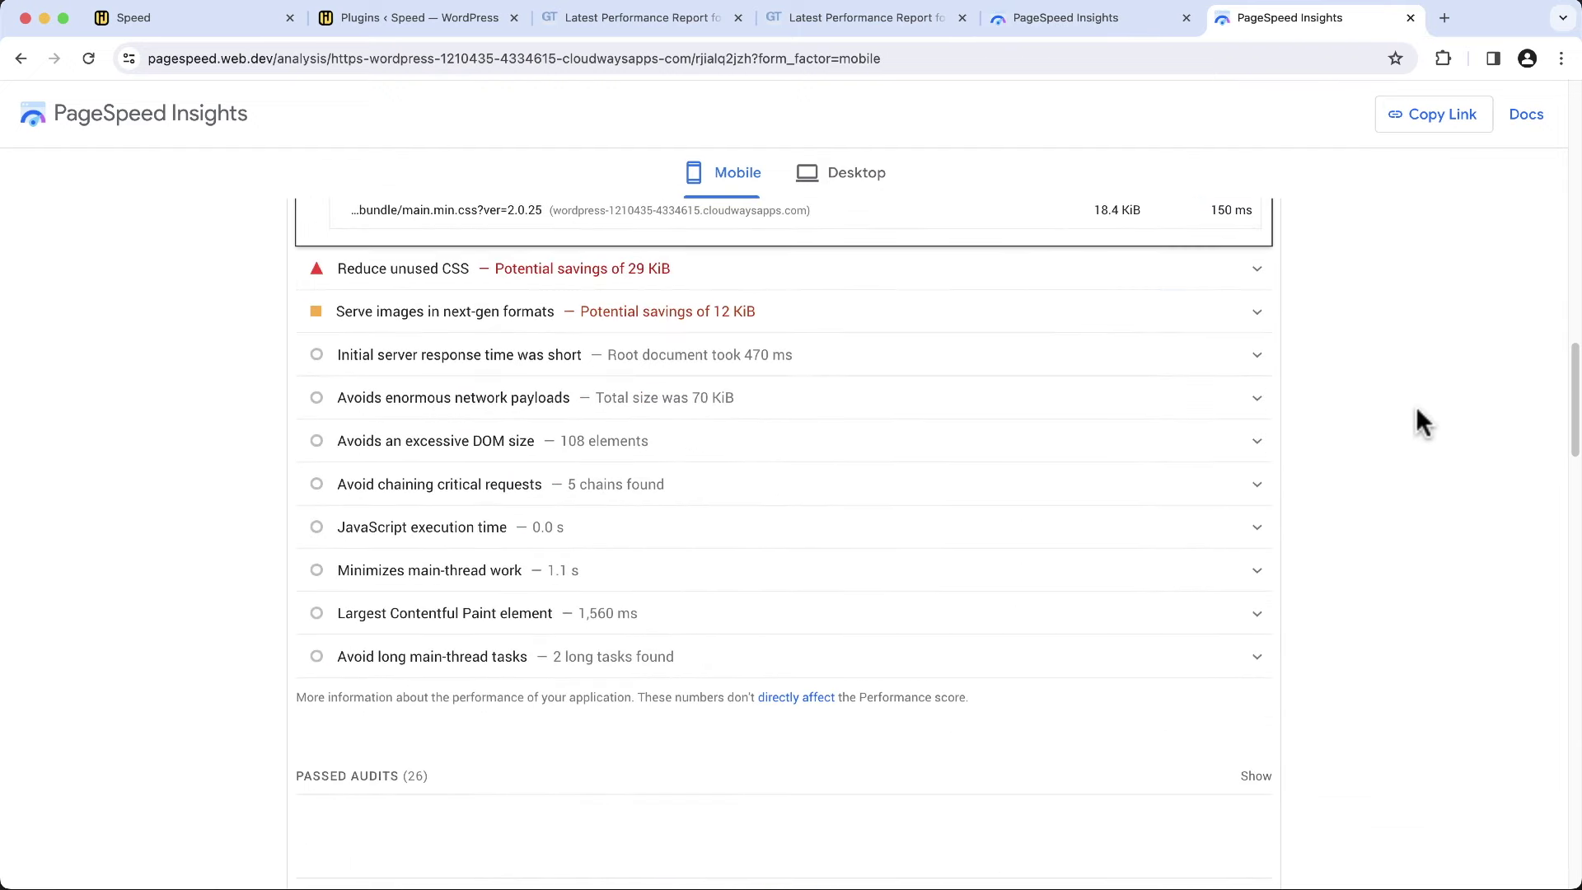
pyautogui.click(1119, 494)
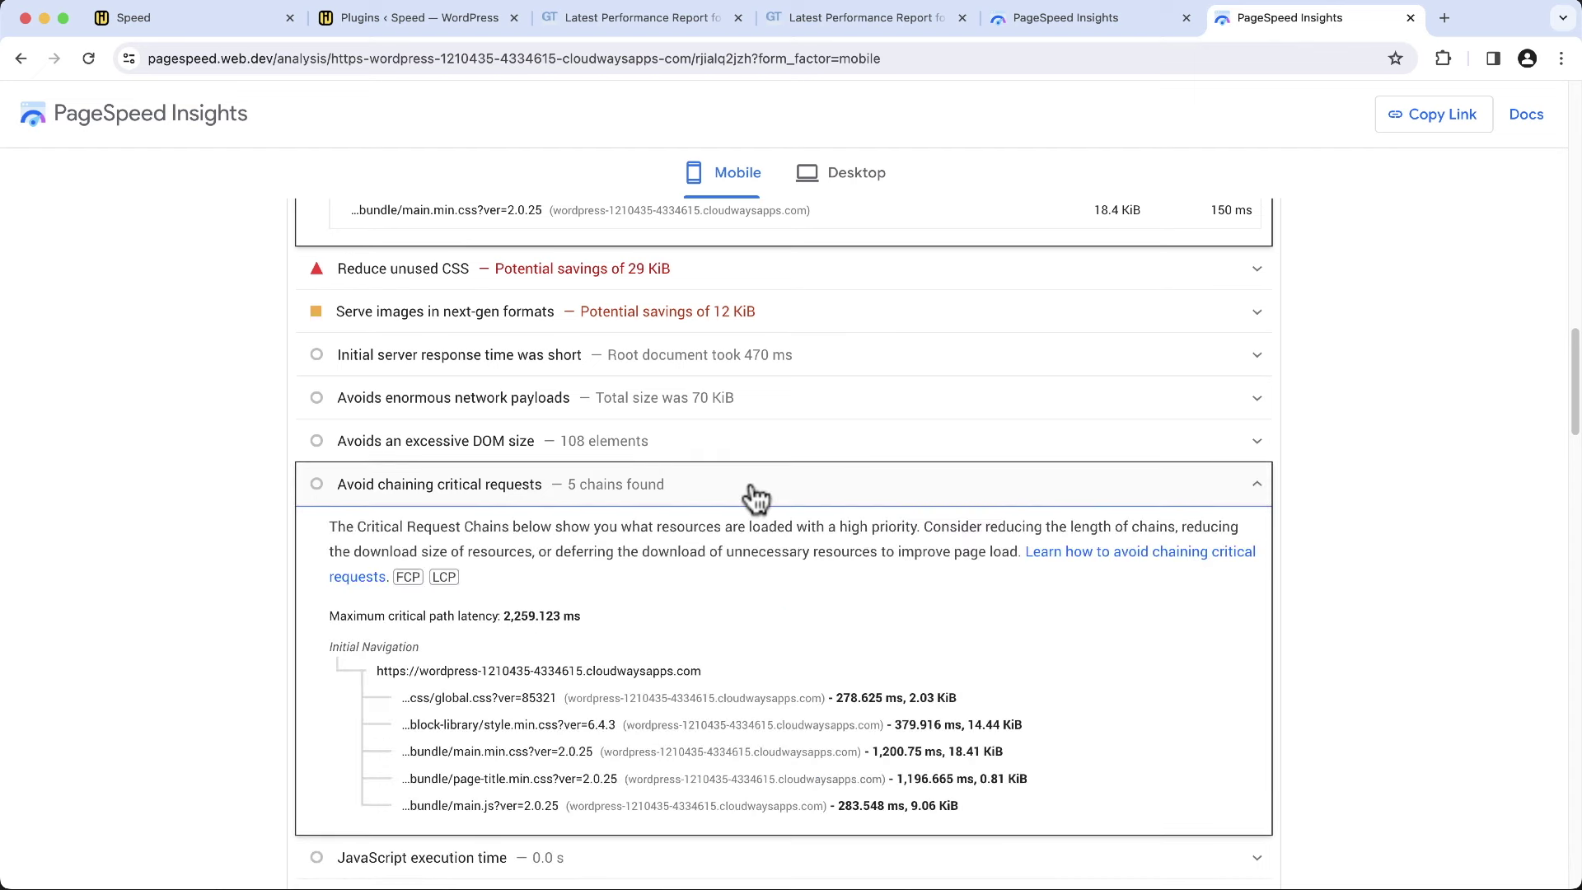
# Compare with the old report's seven chains including Google Fonts, then return to the new report
pyautogui.click(1088, 17)
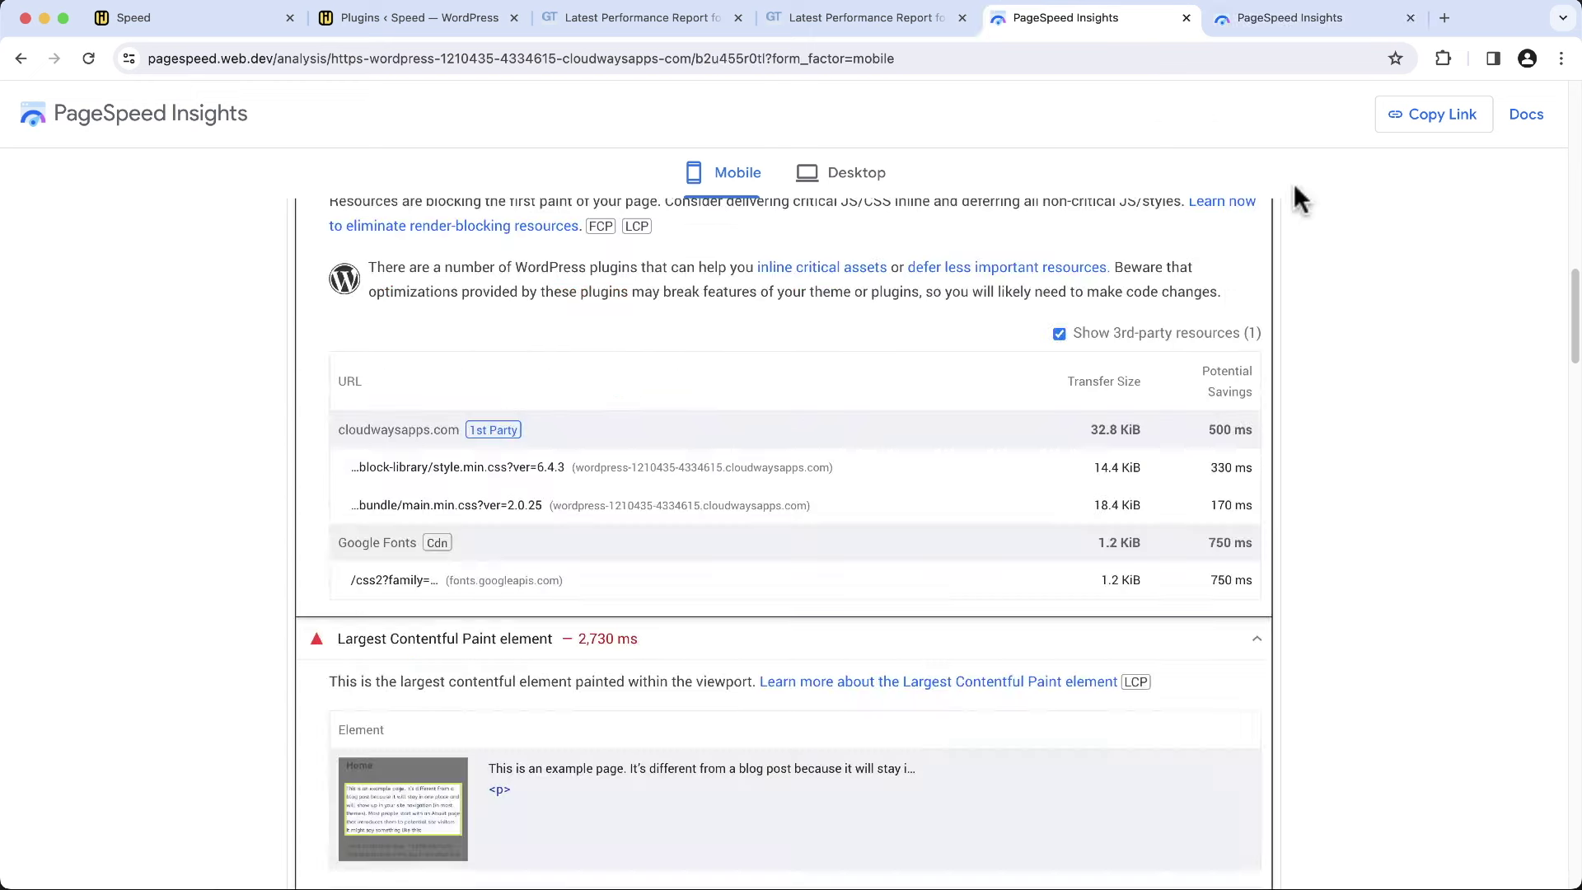
pyautogui.scroll(-3, 1465, 412)
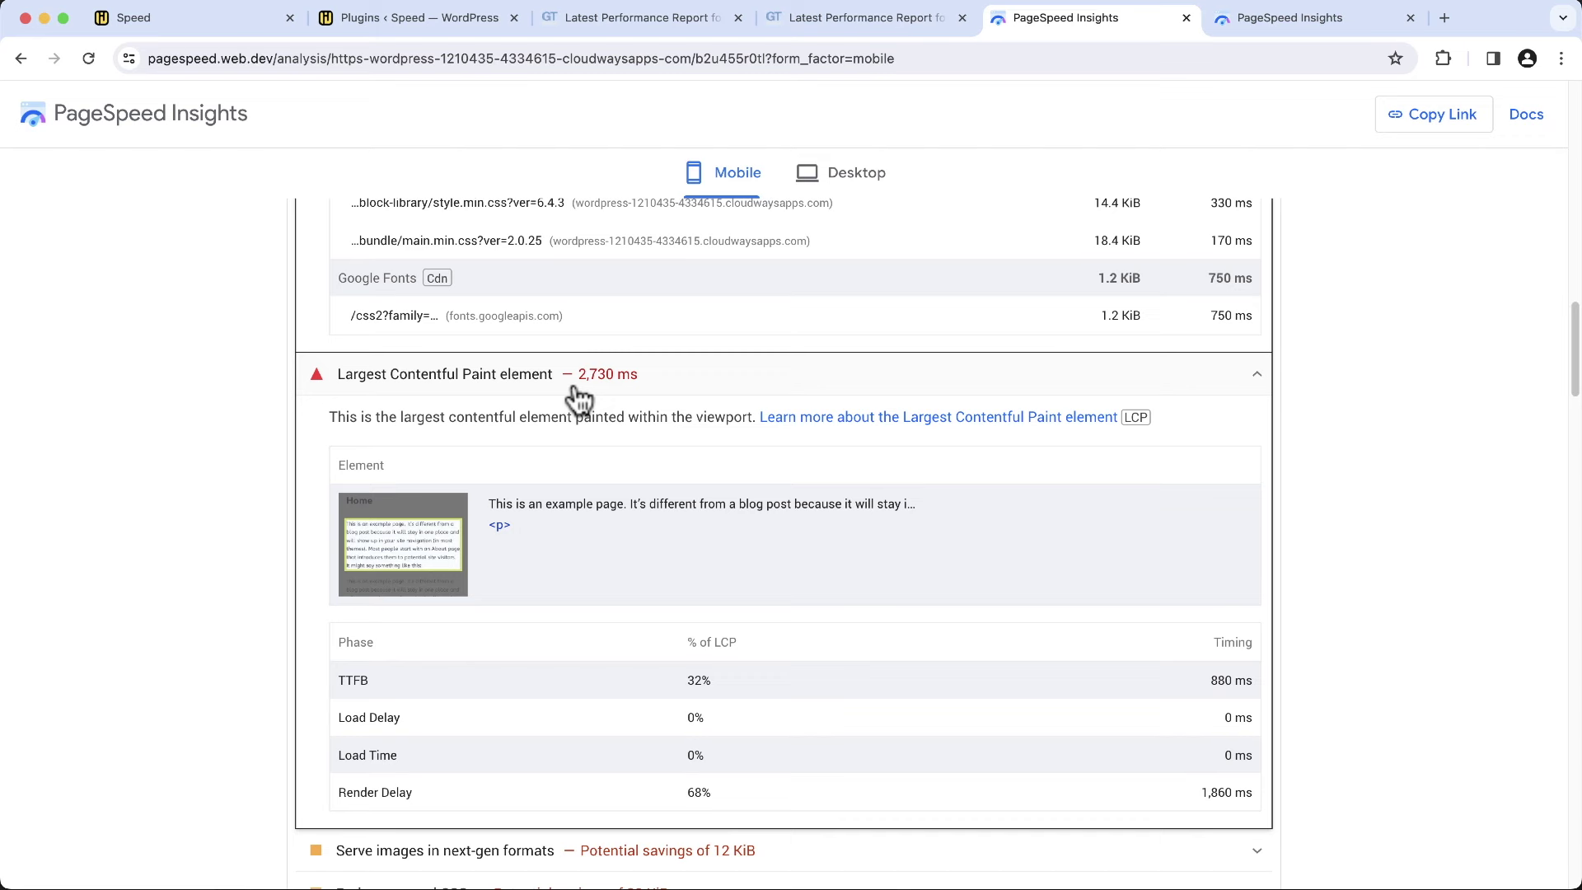
pyautogui.click(1228, 18)
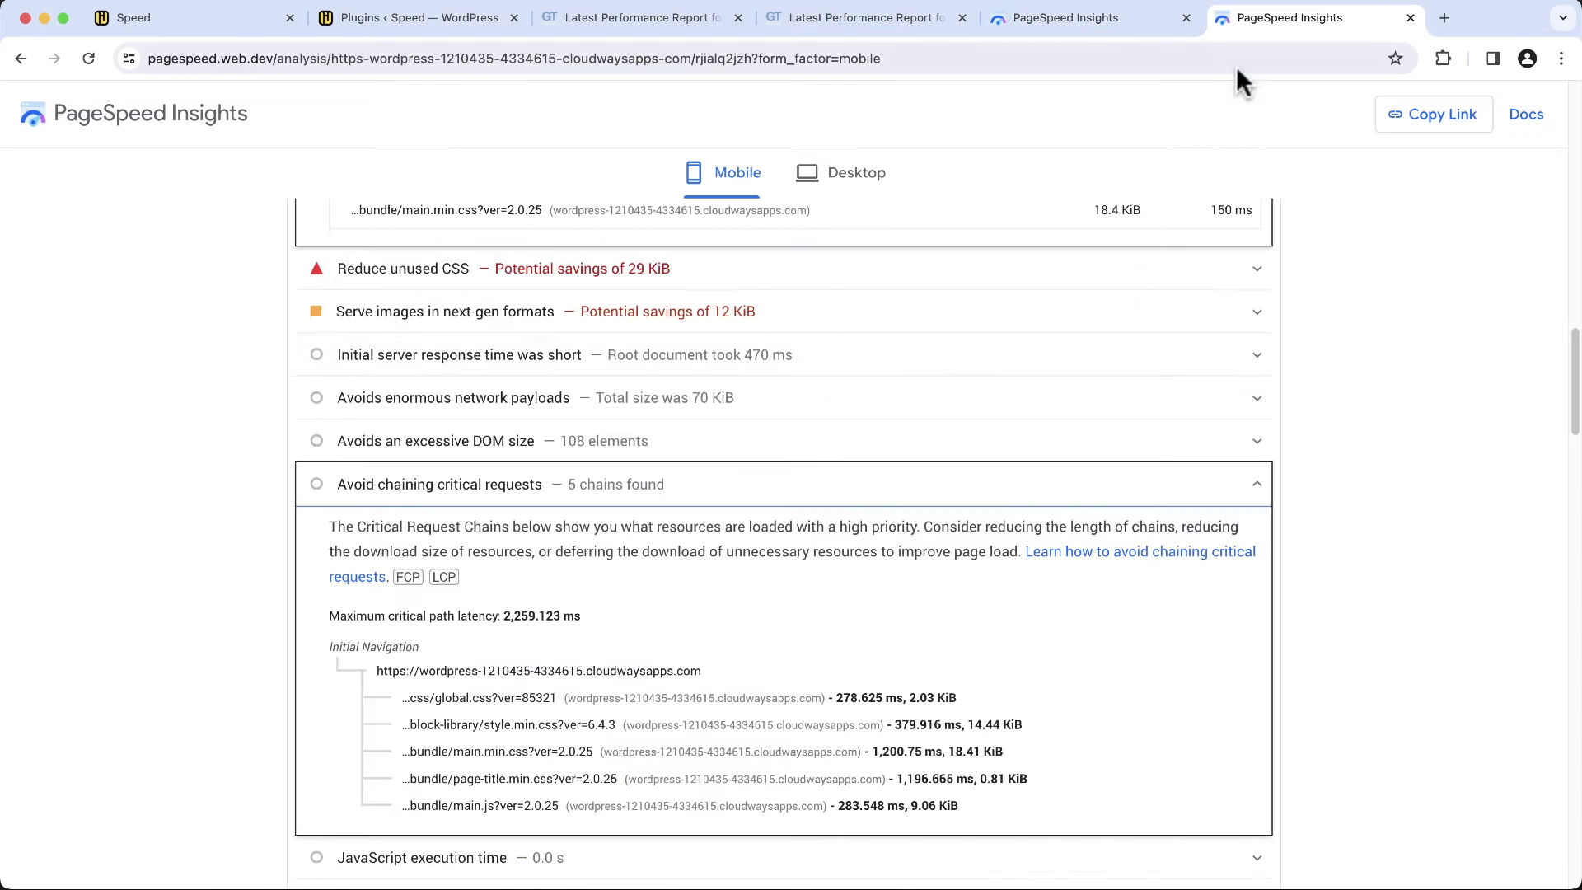
pyautogui.scroll(4, 1363, 447)
# Collapse the open audits and inspect the new report's LCP element at 1,560 ms
pyautogui.click(1258, 339)
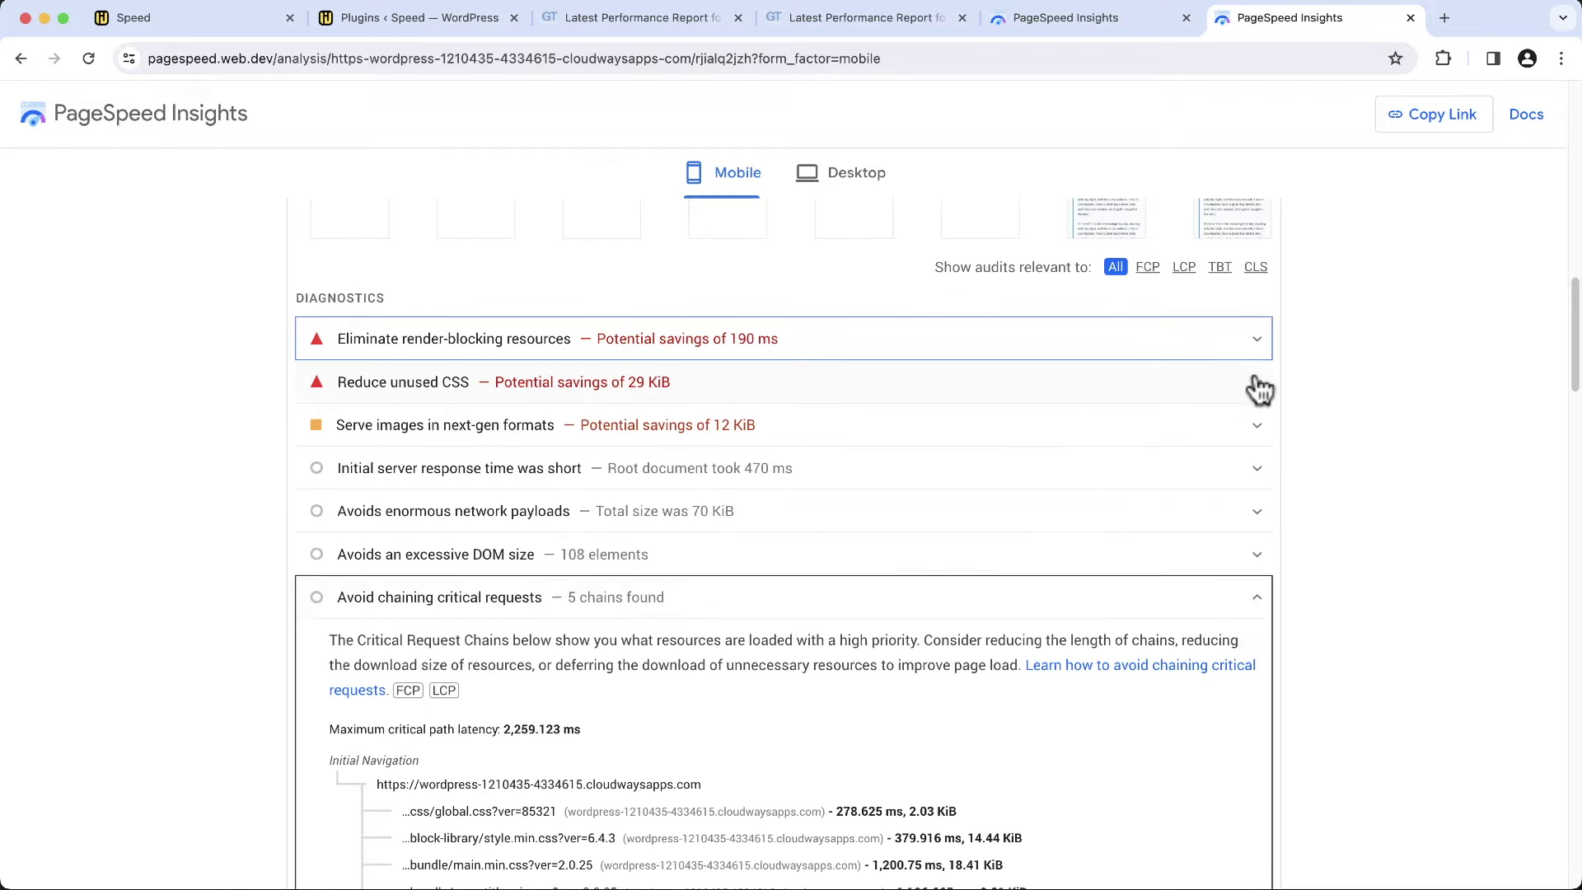
pyautogui.click(1240, 600)
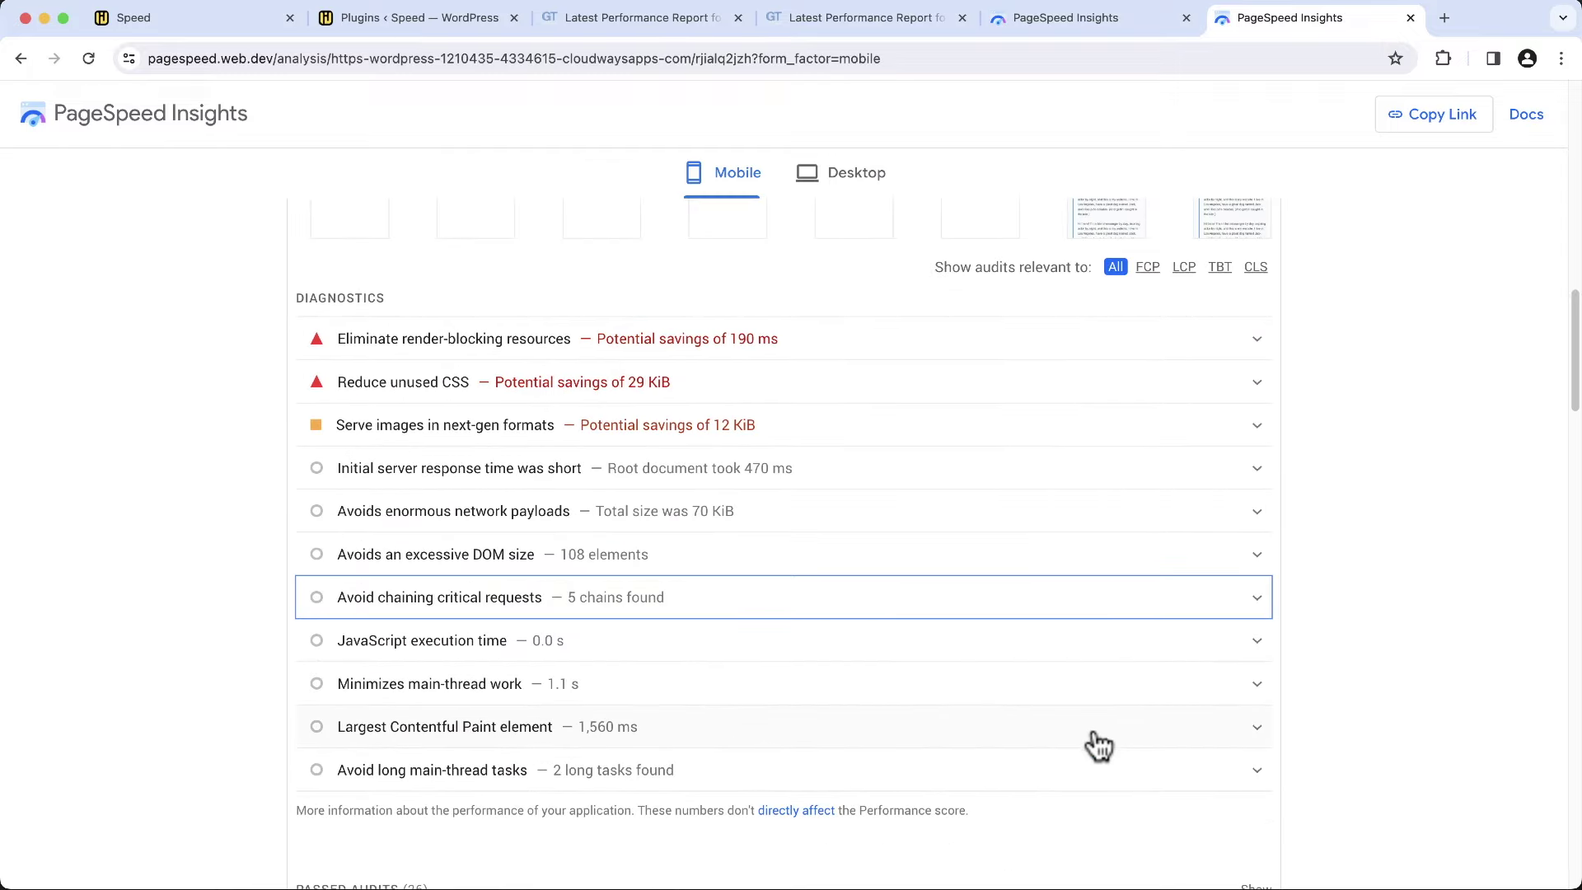
pyautogui.click(1145, 725)
pyautogui.scroll(-2, 1400, 650)
pyautogui.scroll(-5, 1445, 625)
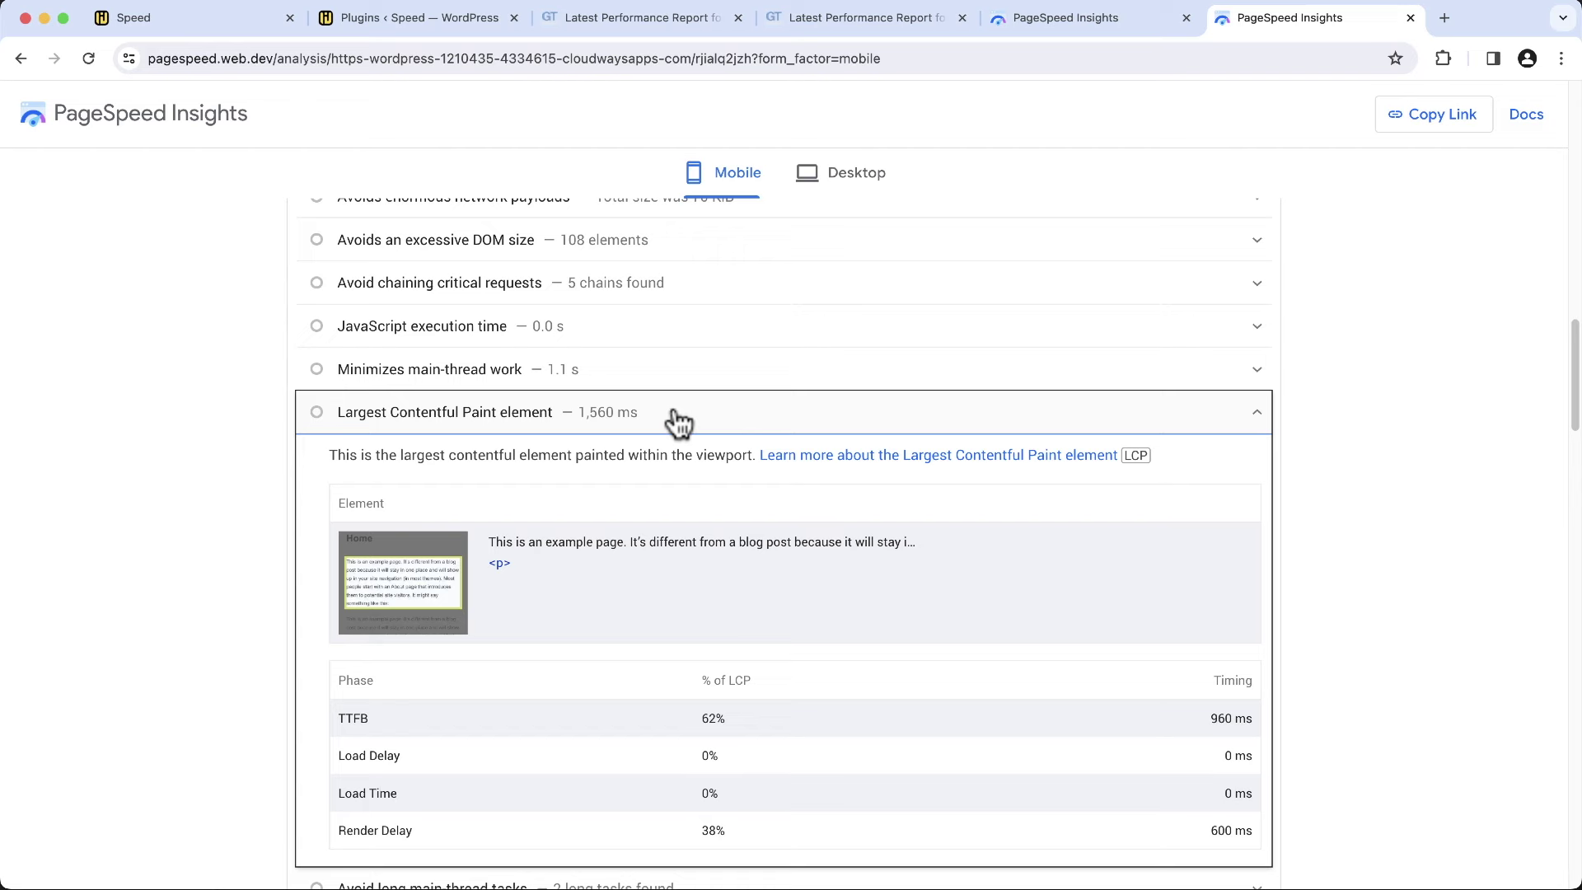
pyautogui.scroll(15, 1394, 194)
pyautogui.scroll(-4, 1395, 194)
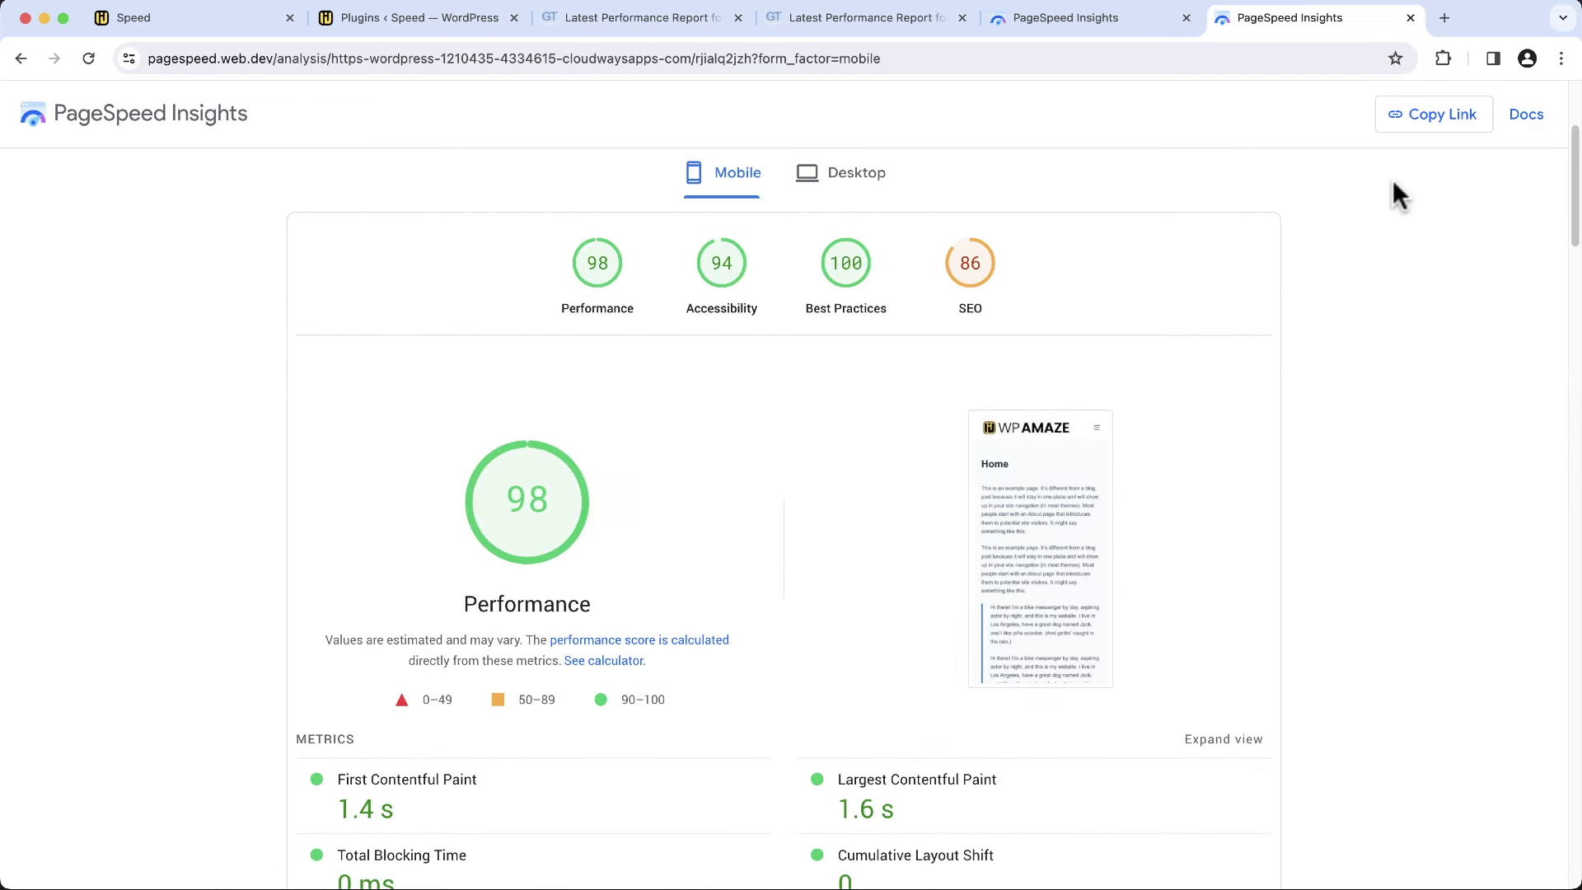